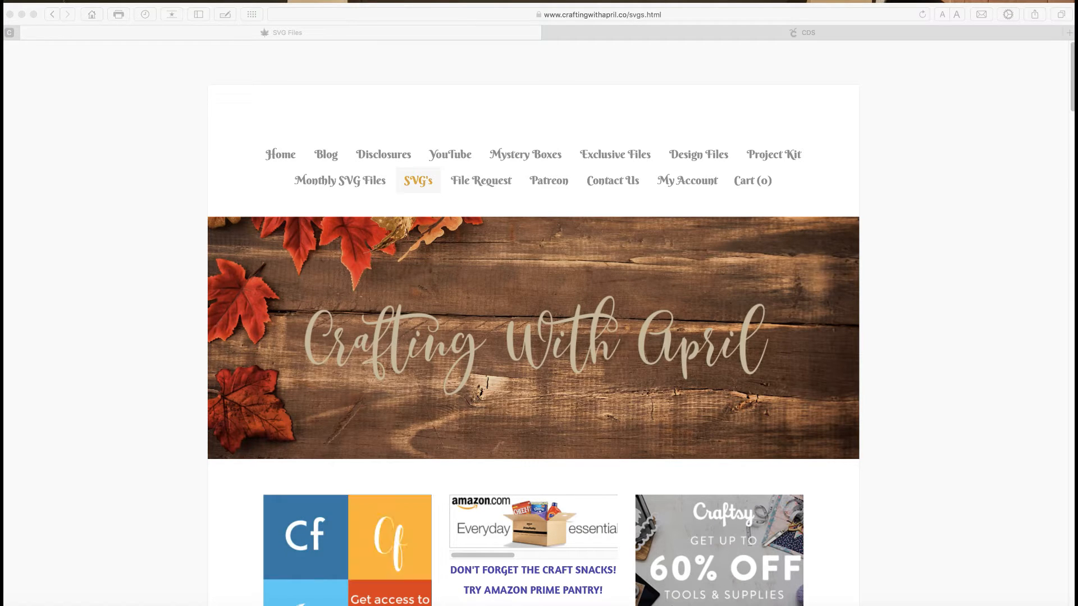
# Step: Download the Grinch Face SVG from the SVG Files page
pyautogui.scroll(-1, 843, 197)
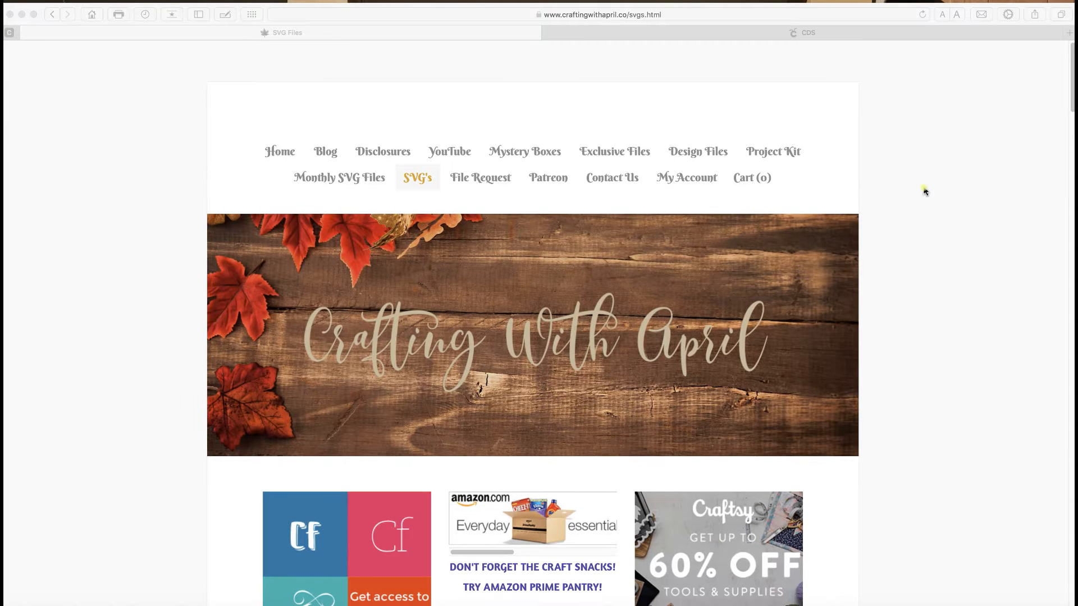
pyautogui.scroll(-7, 425, 193)
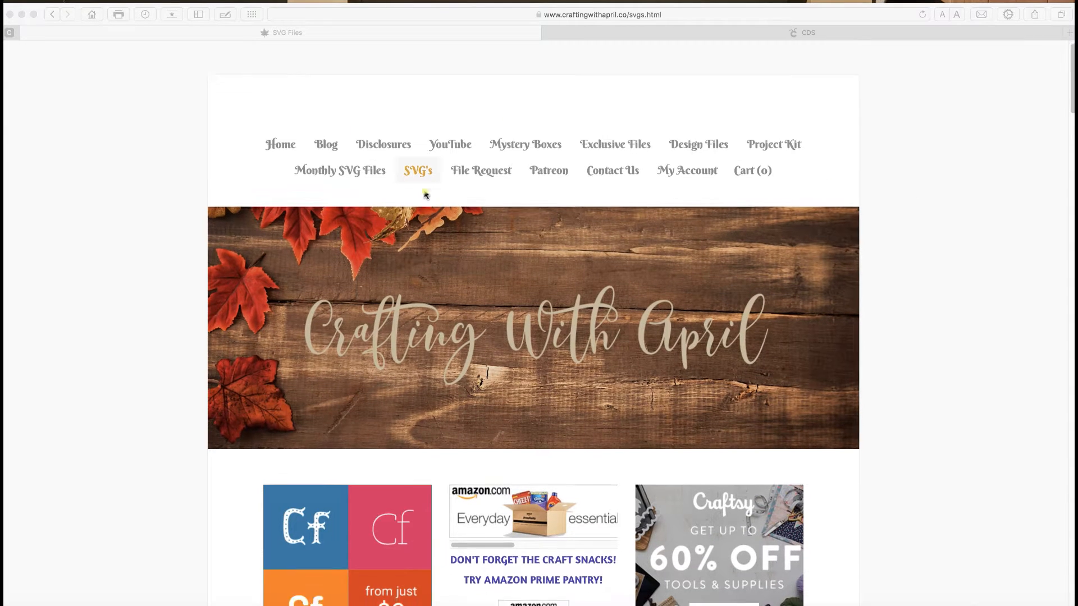
pyautogui.scroll(-6, 425, 194)
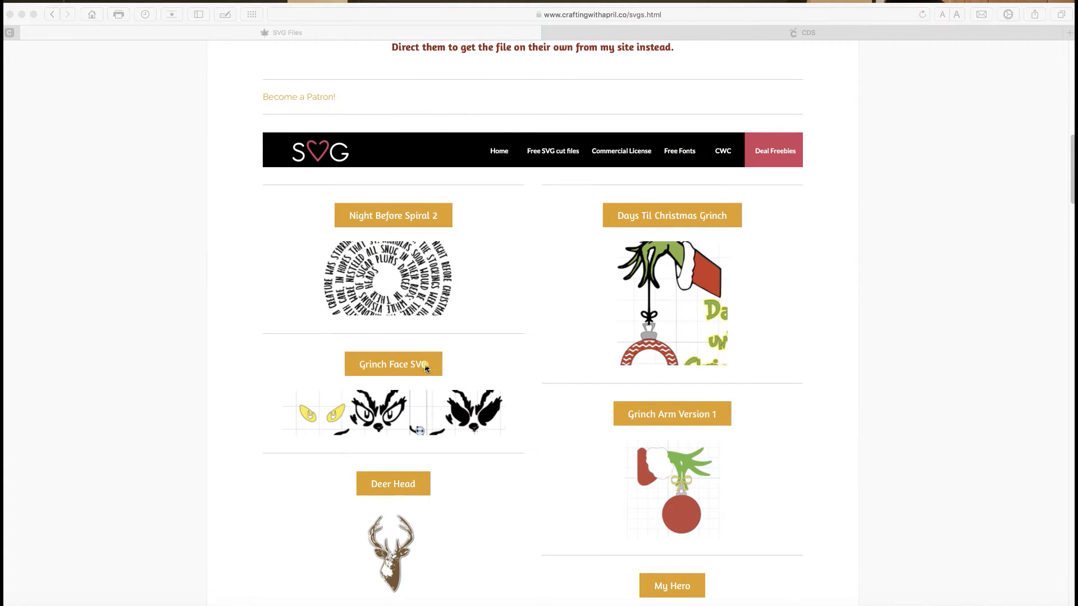
pyautogui.scroll(1, 425, 368)
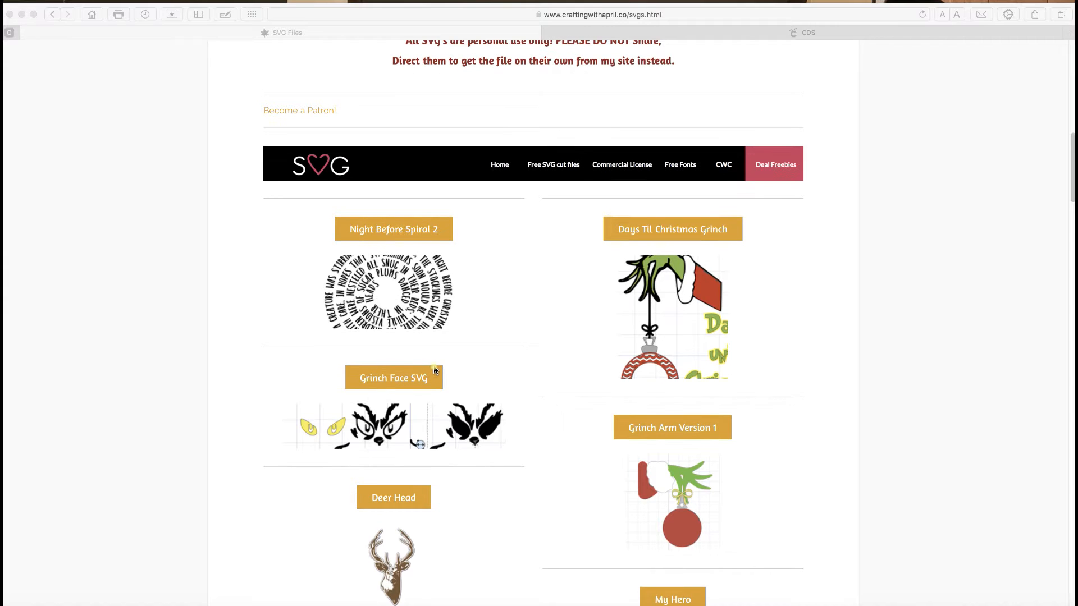
pyautogui.scroll(-1, 391, 381)
pyautogui.scroll(1, 390, 381)
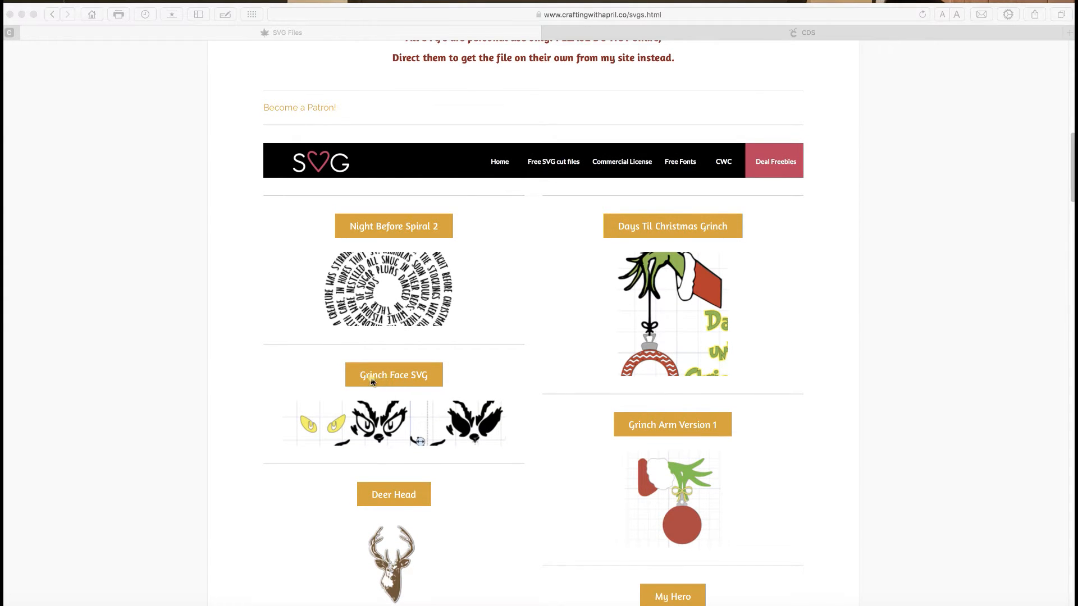
pyautogui.click(380, 381)
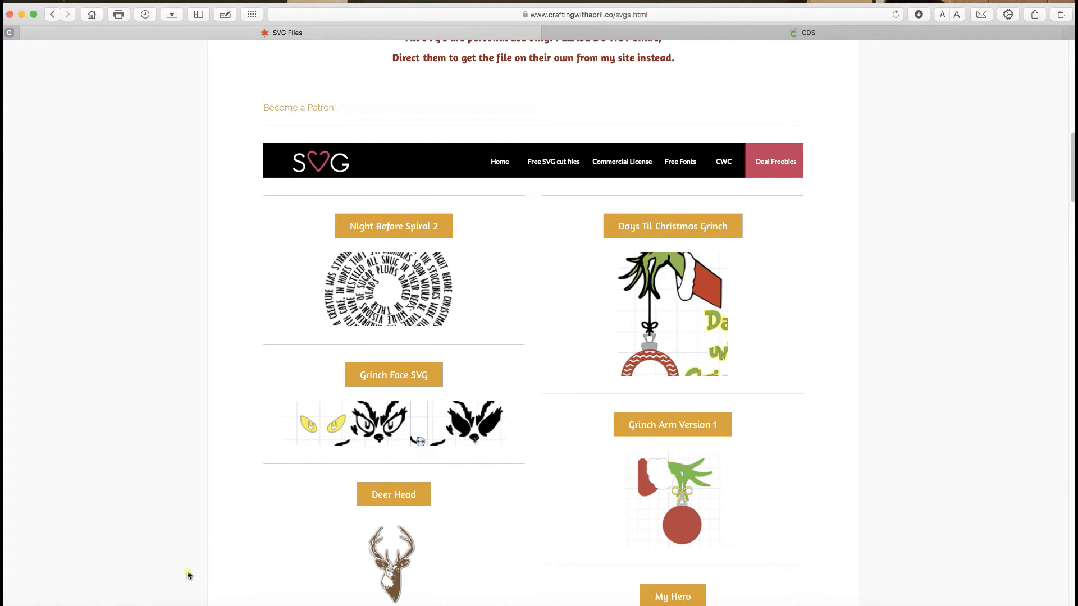
# Step: Find Grinch Face Updated.svg among the browser's downloads and open it for a check
pyautogui.scroll(2, 269, 516)
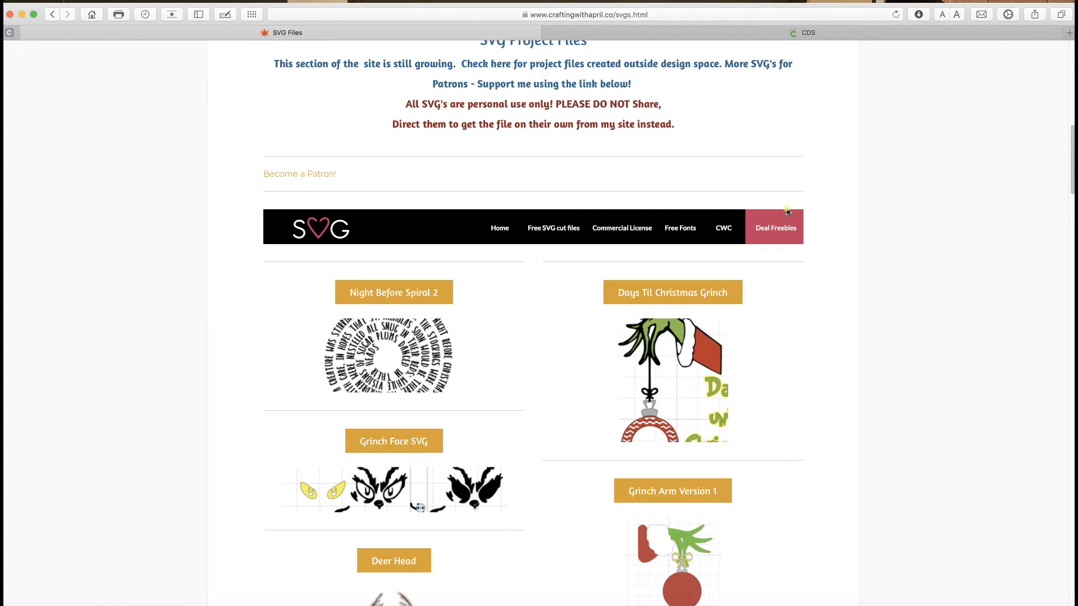
pyautogui.click(918, 15)
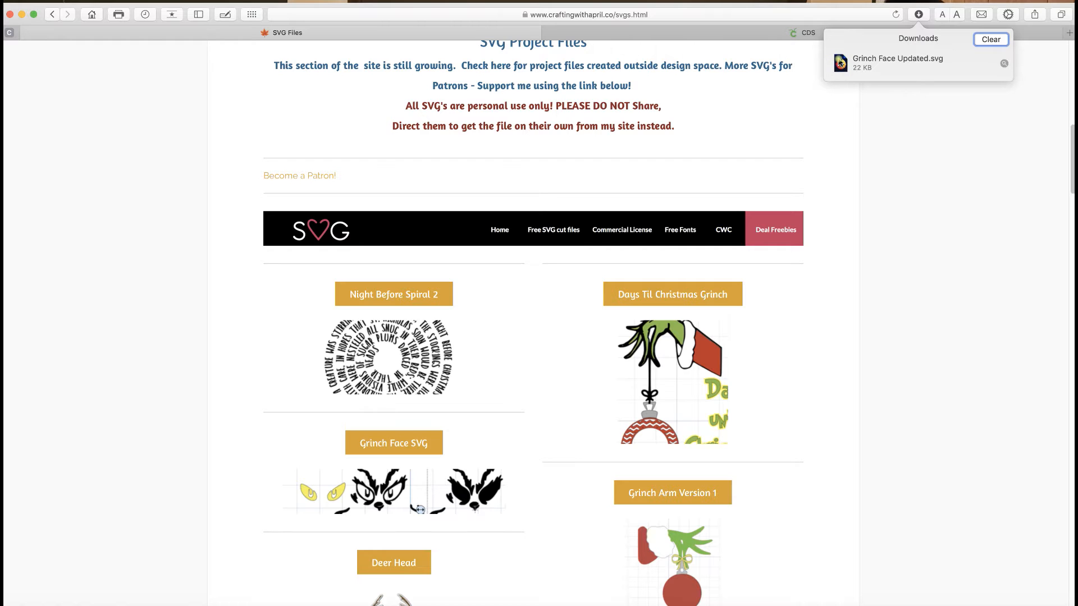
pyautogui.doubleClick(858, 66)
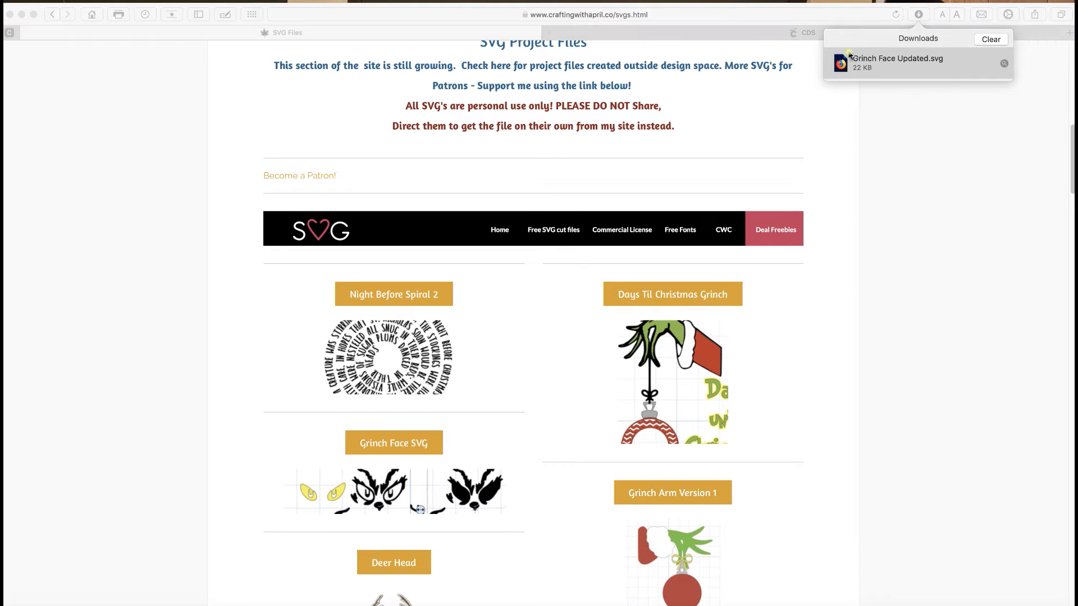
# Step: Switch to Cricut Design Space and load the downloaded Grinch Face Updated.svg as a new image upload
pyautogui.click(691, 36)
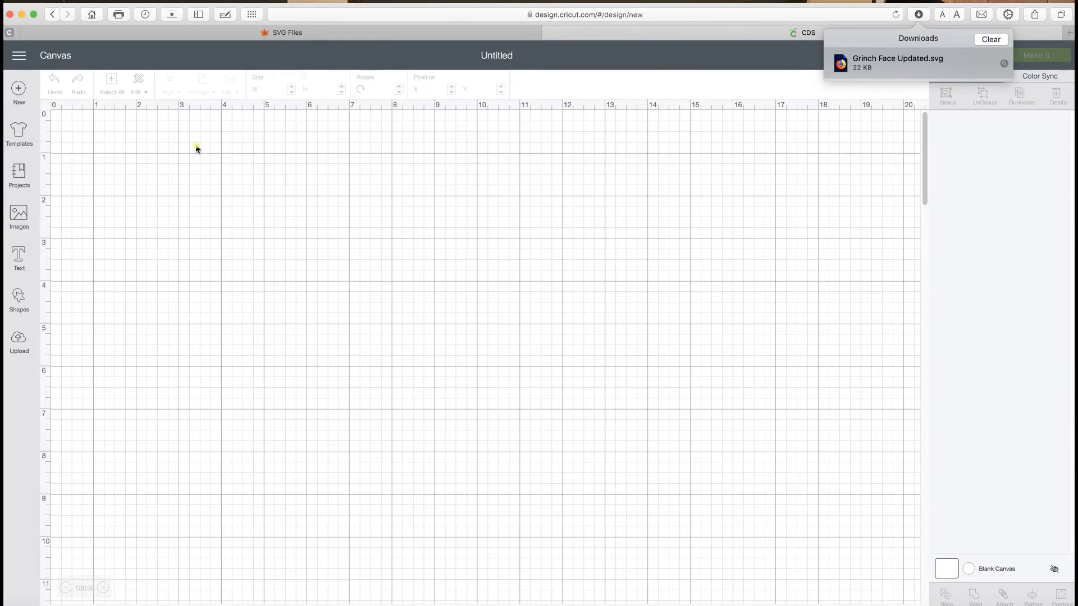
pyautogui.click(23, 344)
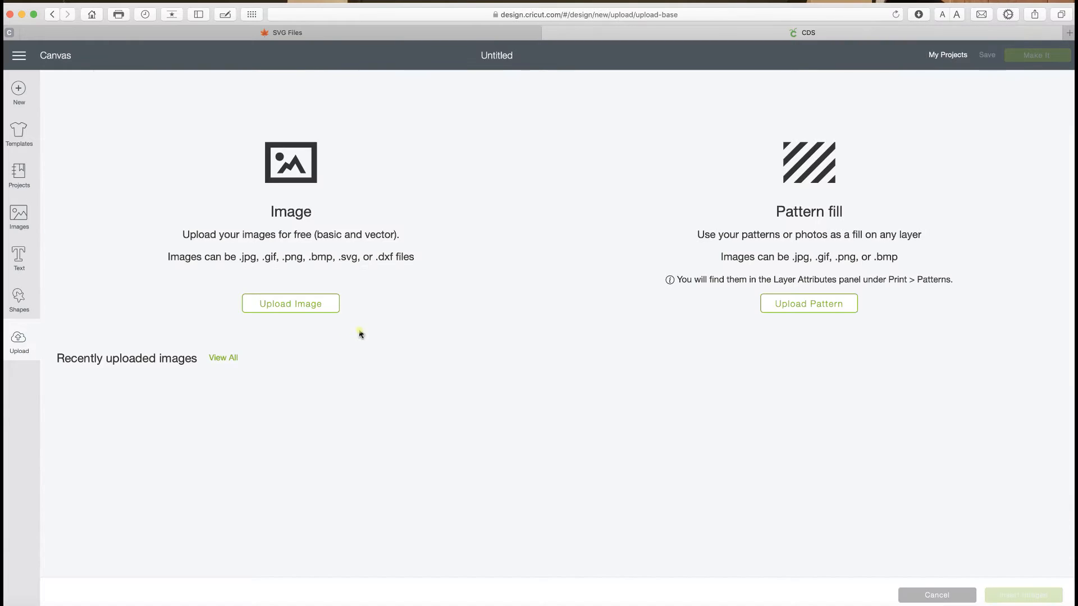
pyautogui.click(326, 308)
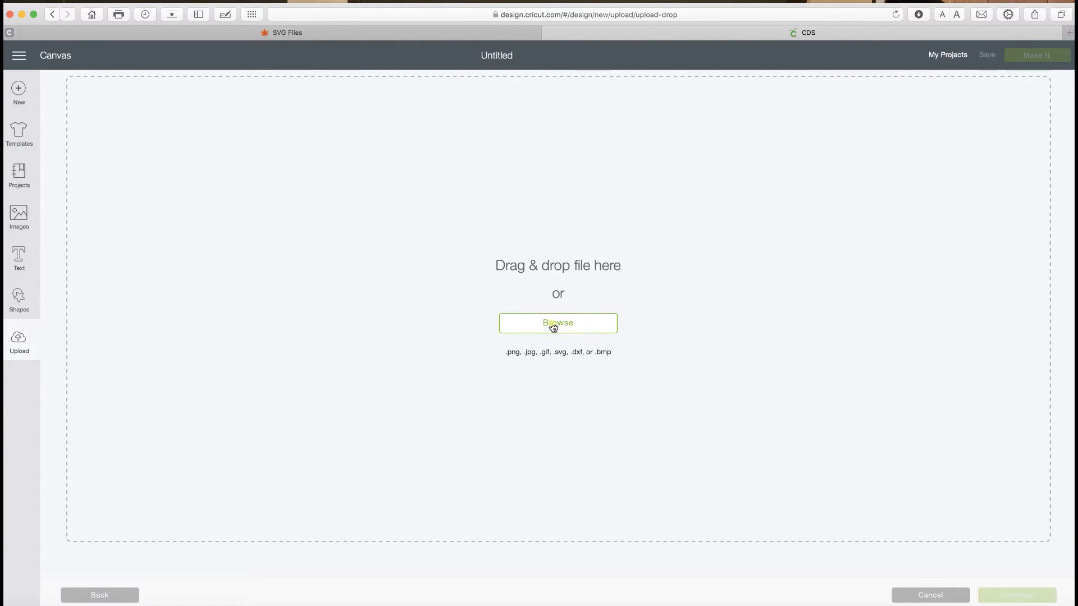
pyautogui.click(918, 15)
pyautogui.moveTo(890, 61); pyautogui.dragTo(610, 216)
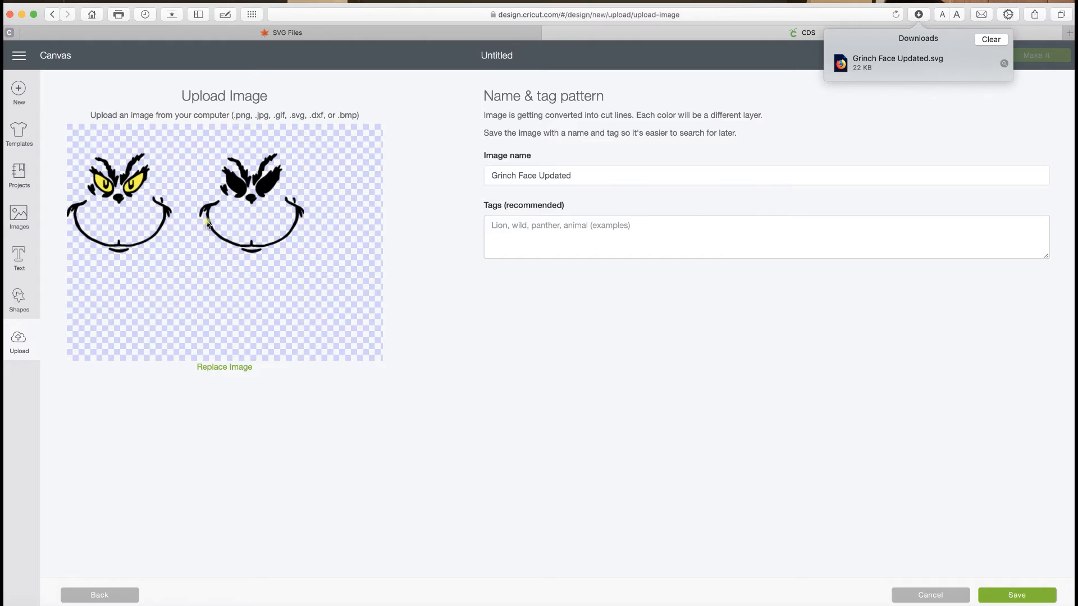
# Step: Name the uploaded image "Grinch Face", tag it "grinch, face" and save it
pyautogui.click(575, 175)
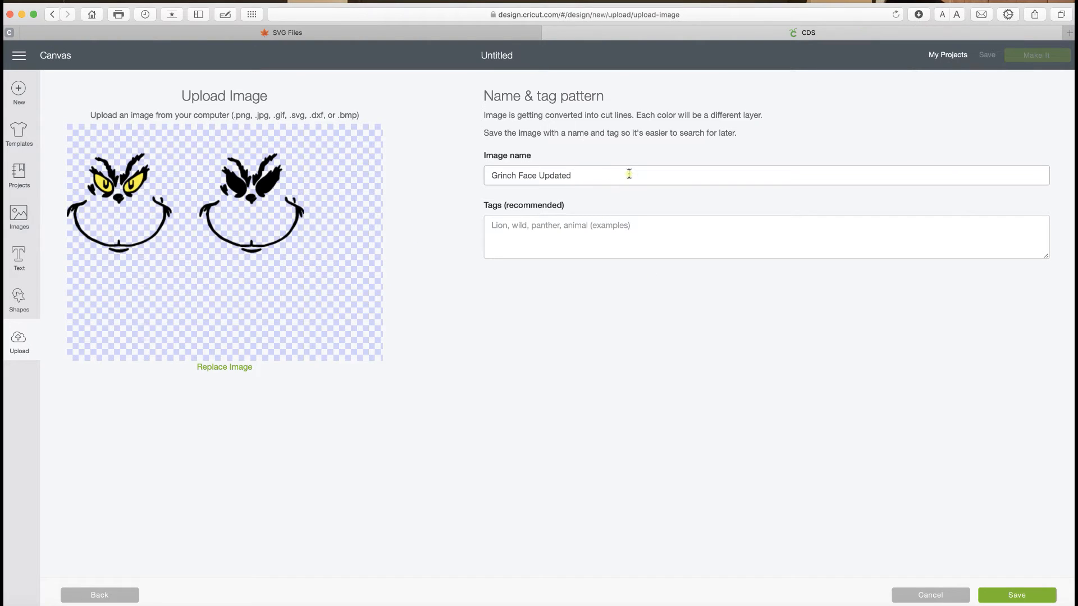
pyautogui.click(605, 225)
pyautogui.write('grinch, face')
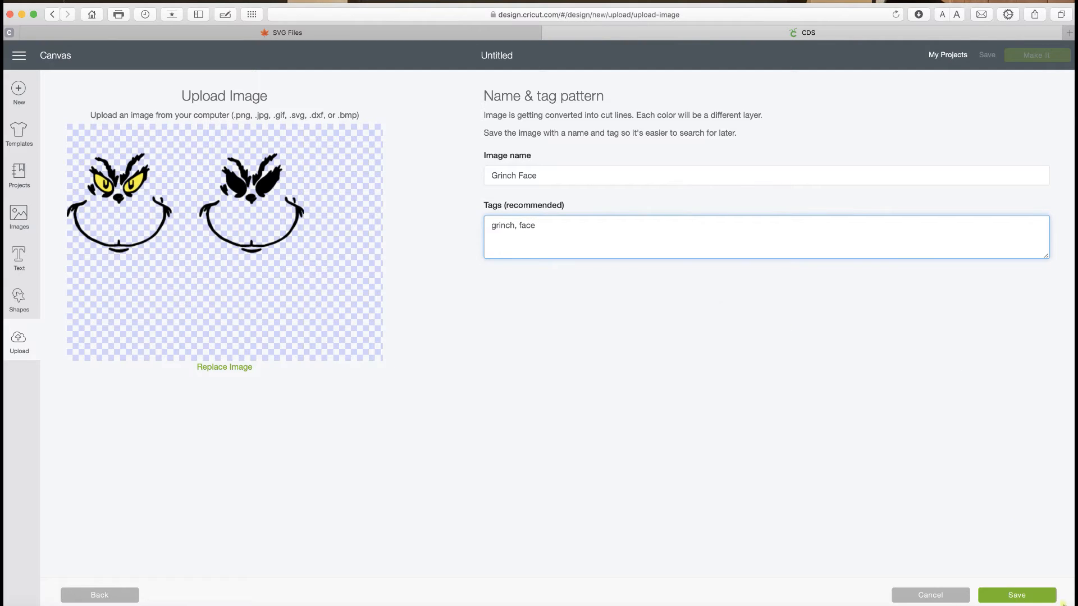
pyautogui.click(1033, 599)
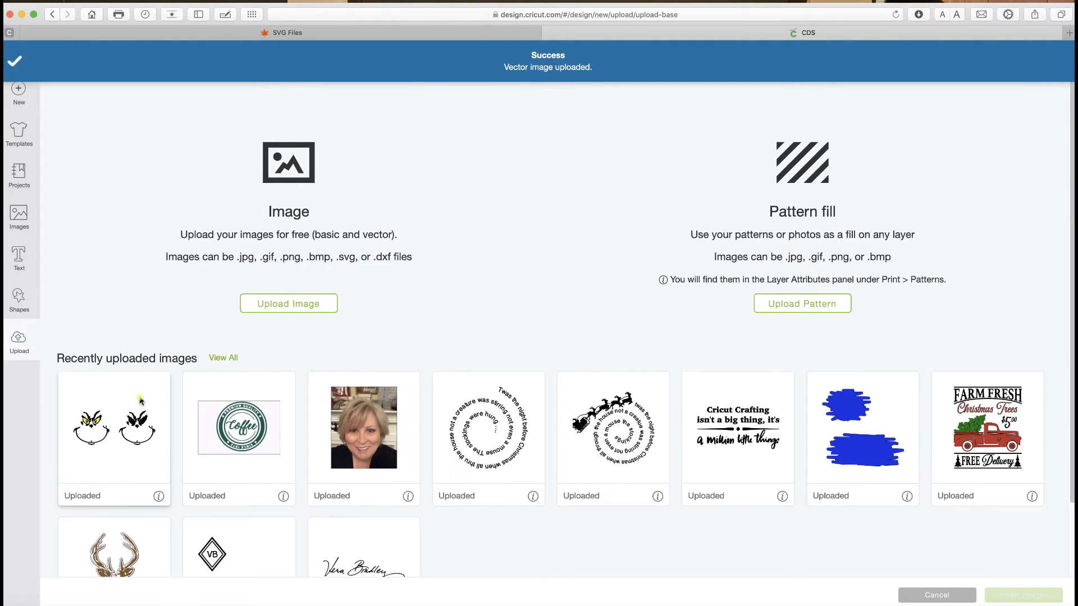
# Step: Insert the uploaded Grinch Face image into the canvas and move it to about X 3.6, Y 2.9 inches
pyautogui.click(114, 426)
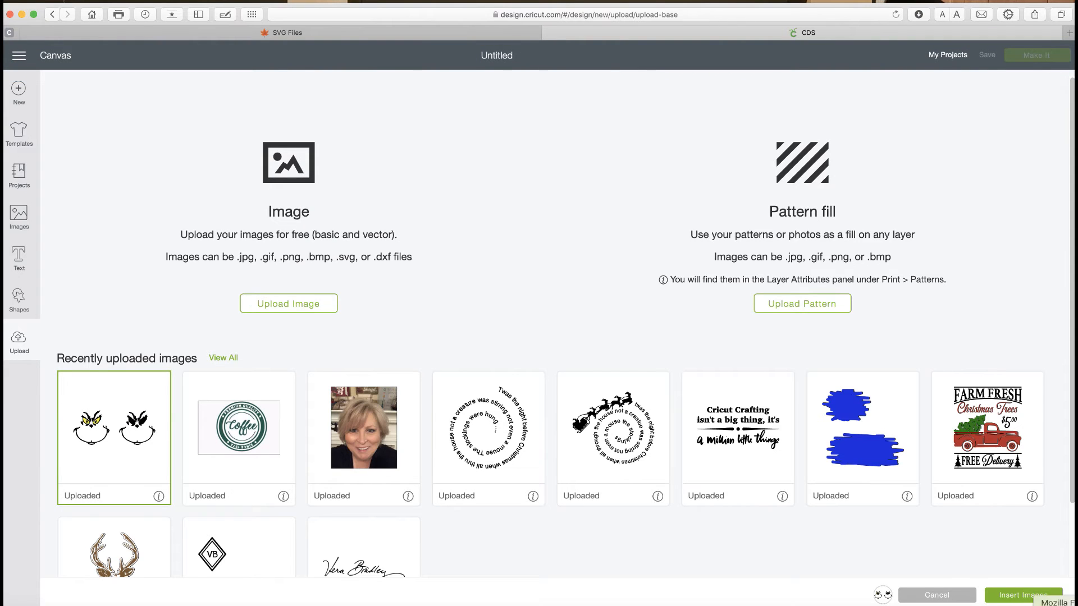
pyautogui.click(1031, 596)
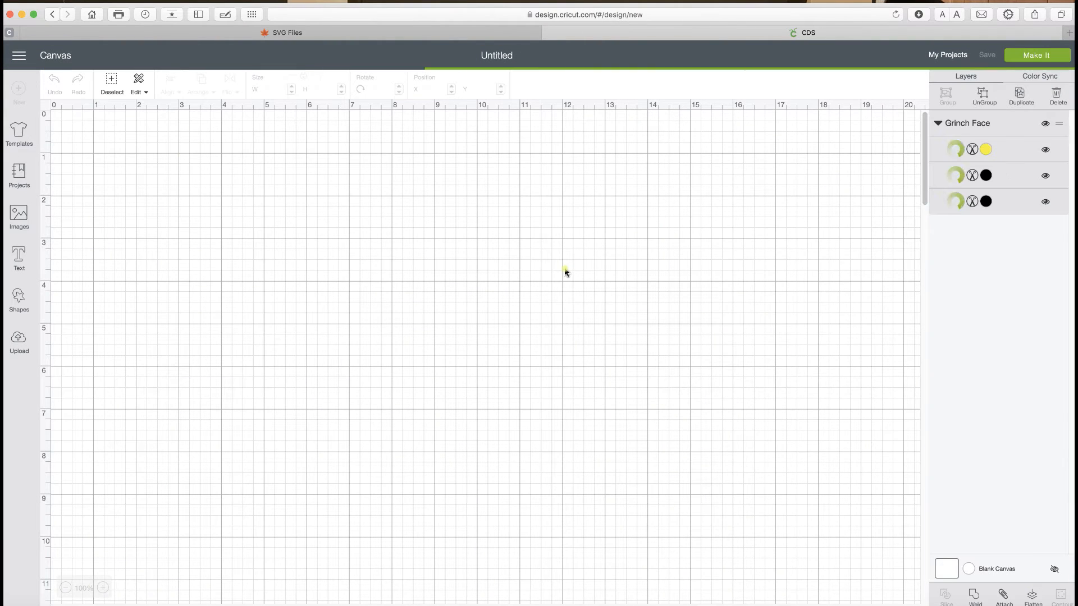
pyautogui.click(671, 353)
pyautogui.click(522, 330)
pyautogui.moveTo(538, 308); pyautogui.dragTo(532, 336)
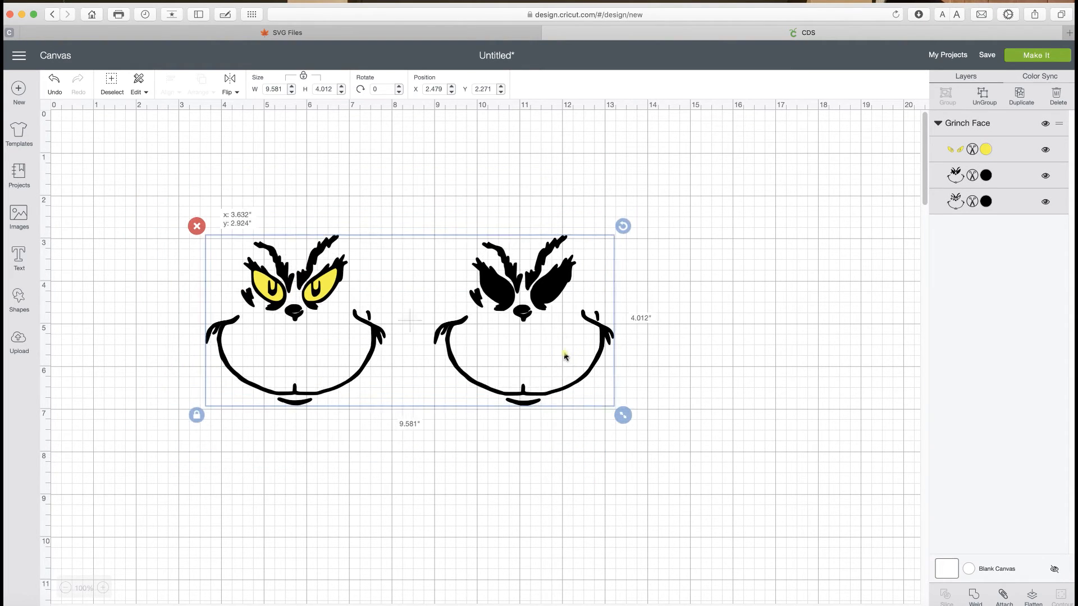
# Step: Ungroup the Grinch Face image and move the solid-eyed face and the yellow eyes away from the open-eyed face
pyautogui.click(985, 95)
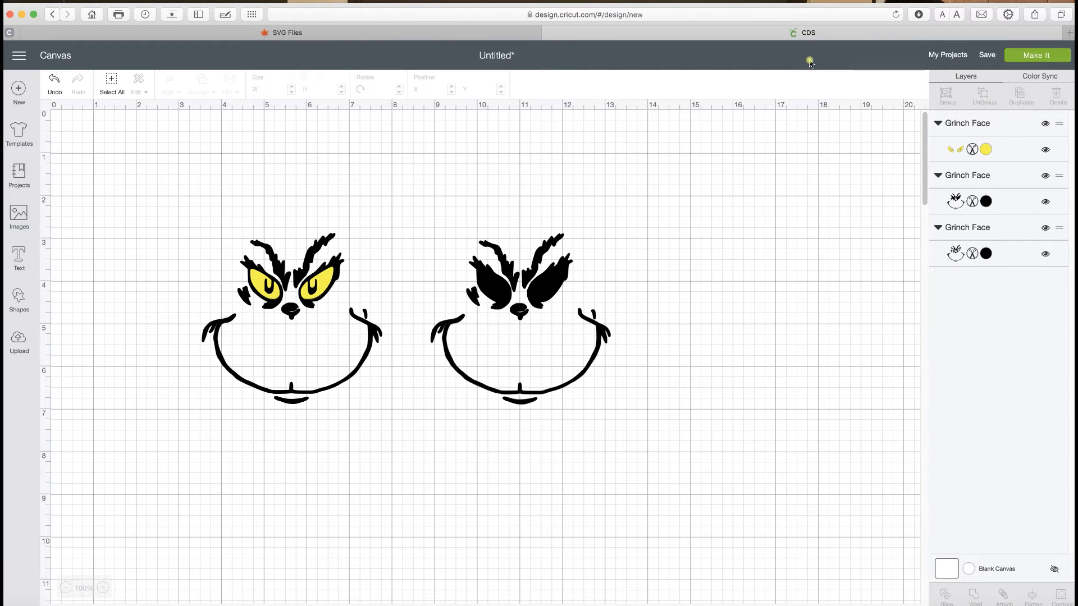
pyautogui.moveTo(547, 302); pyautogui.dragTo(620, 262)
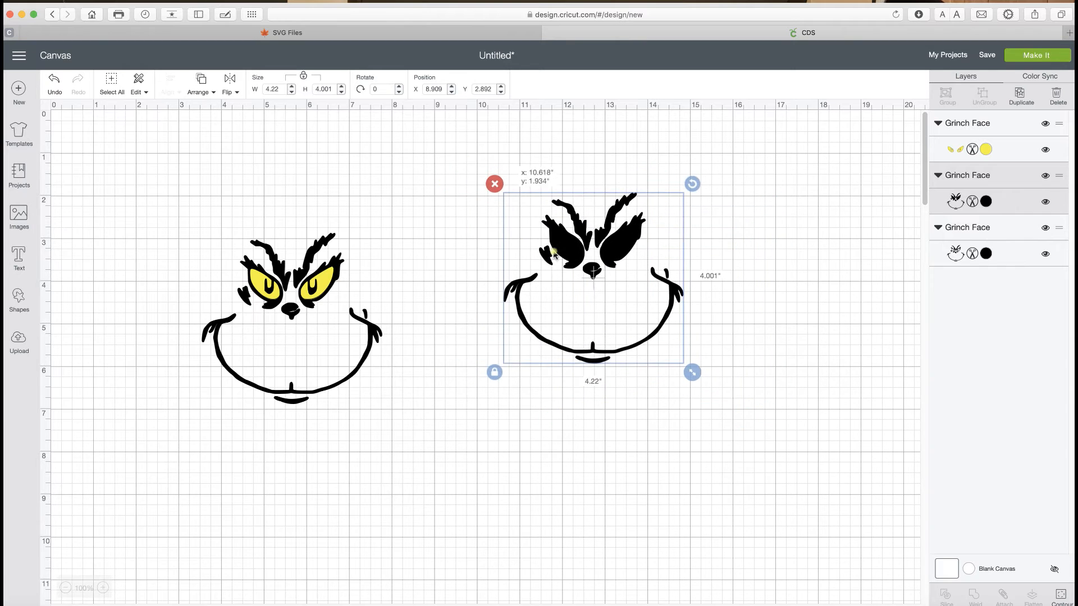
pyautogui.click(297, 284)
pyautogui.moveTo(343, 280); pyautogui.dragTo(467, 185)
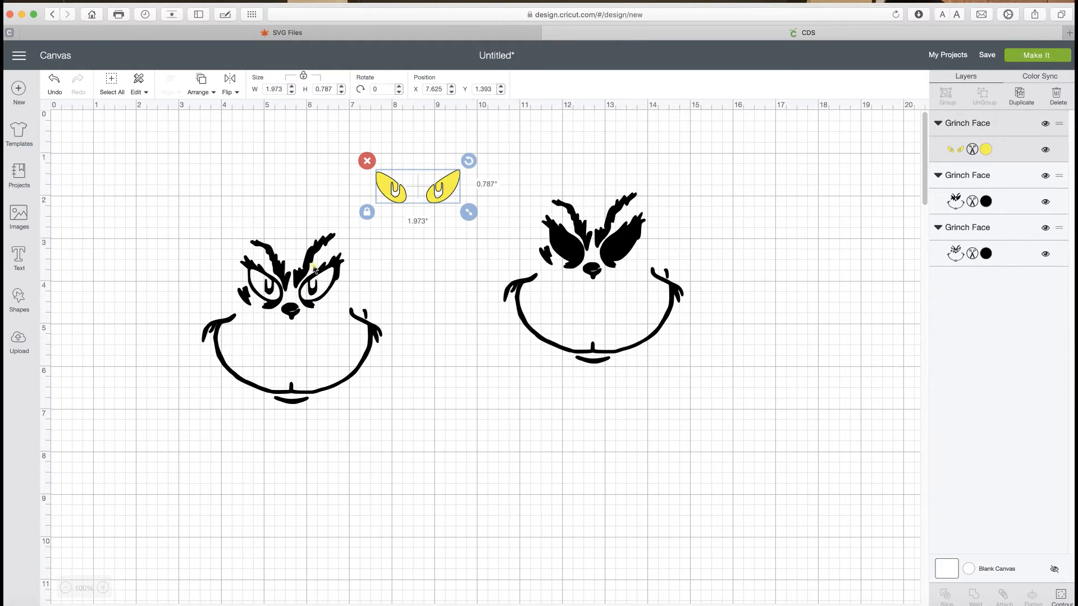
# Step: Move the open-eyed face to about X 1.8, Y 1.8 and place the yellow eyes over the solid-eyed face
pyautogui.click(242, 241)
pyautogui.moveTo(243, 241); pyautogui.dragTo(190, 210)
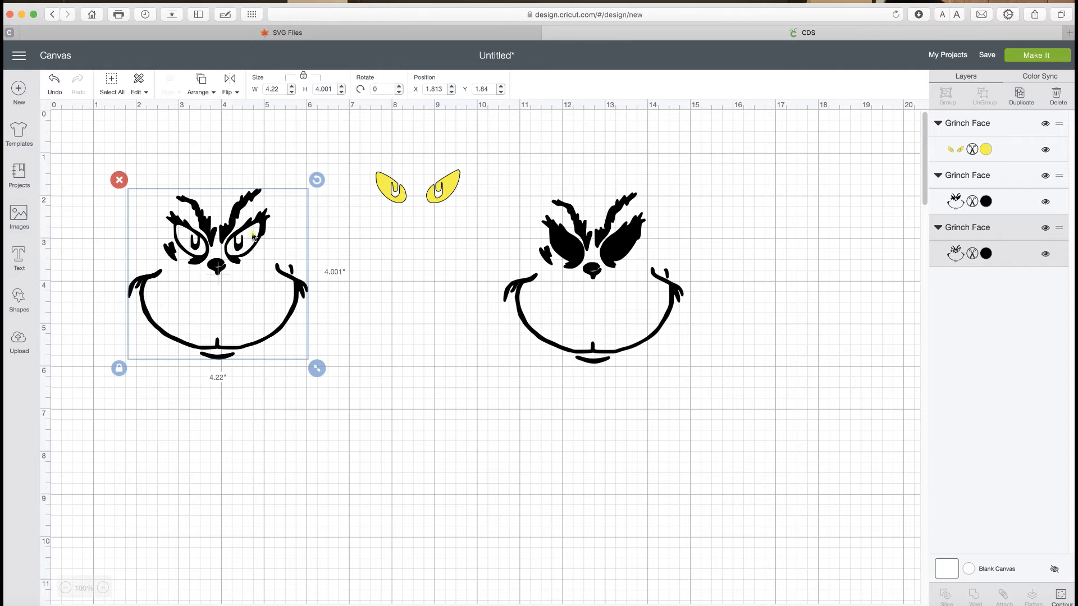
pyautogui.moveTo(386, 195); pyautogui.dragTo(560, 252)
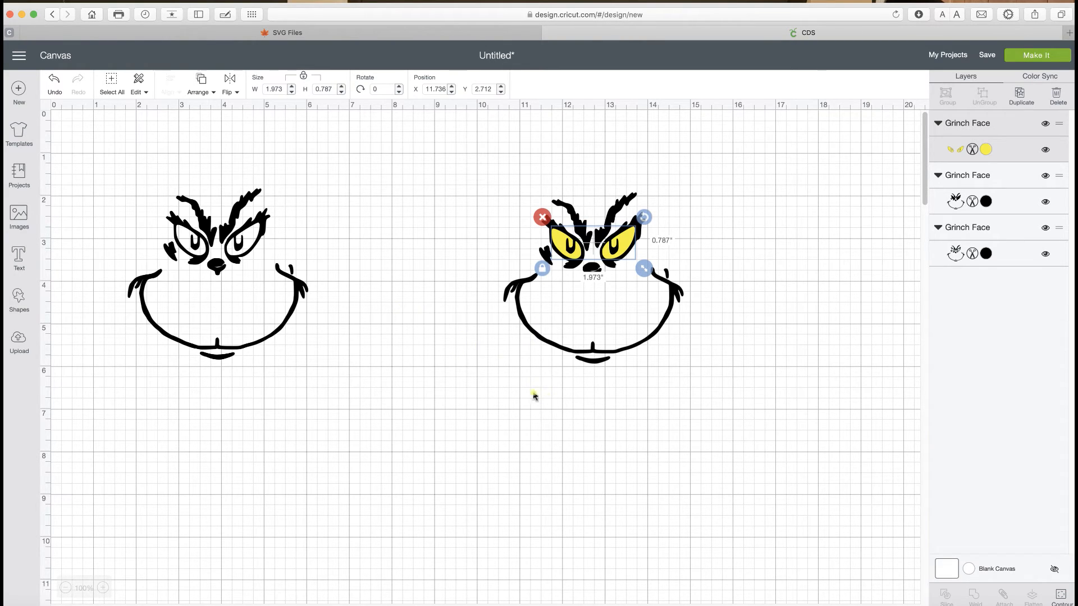
# Step: Hide the nose contour of the open-eyed face
pyautogui.click(219, 265)
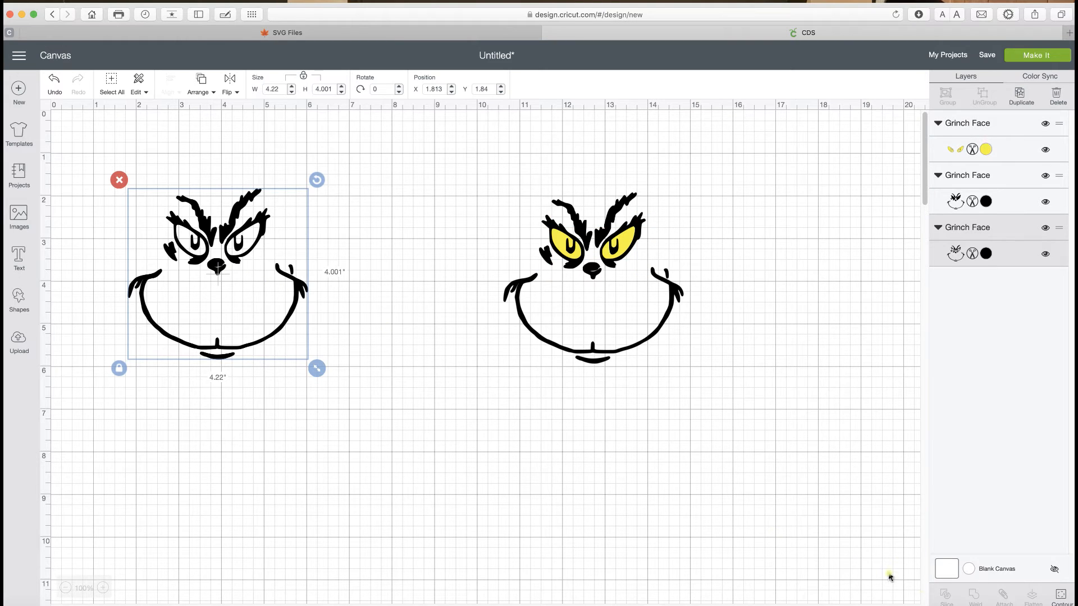
pyautogui.scroll(-1, 266, 324)
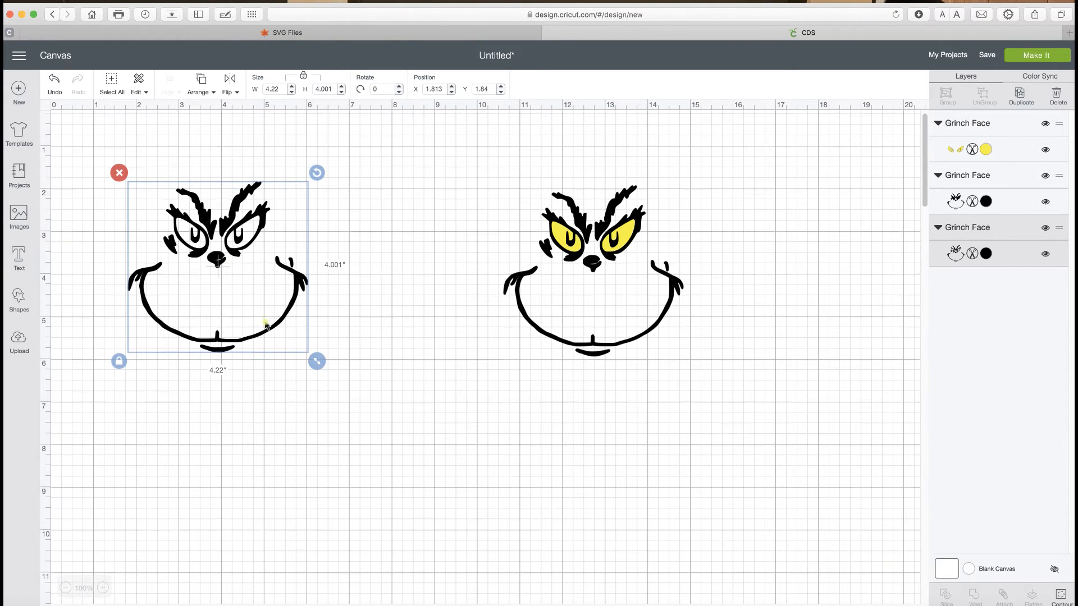
pyautogui.click(1061, 596)
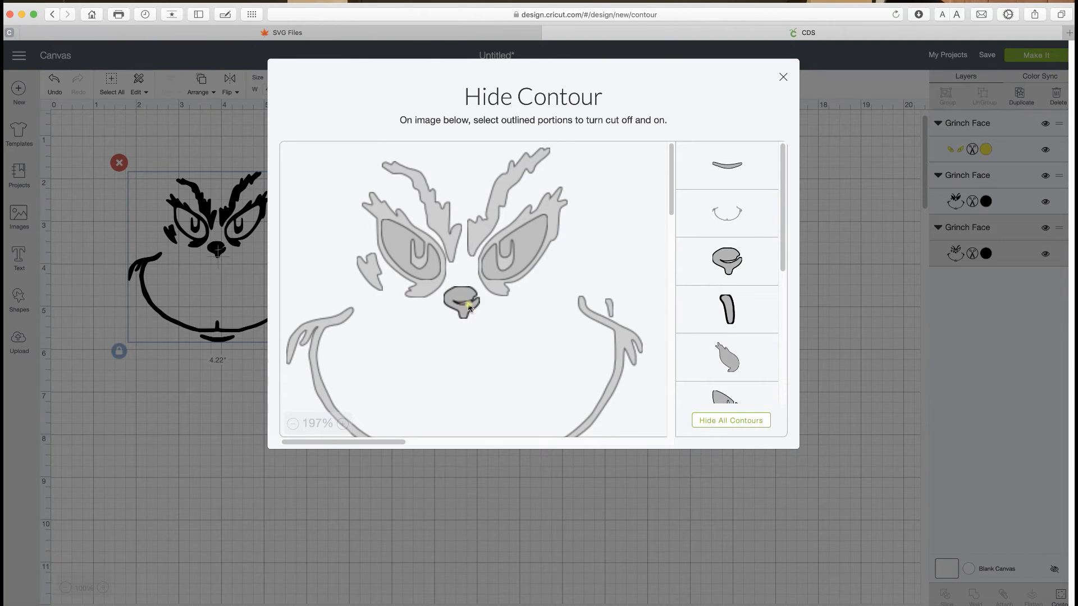
pyautogui.click(470, 308)
pyautogui.click(245, 471)
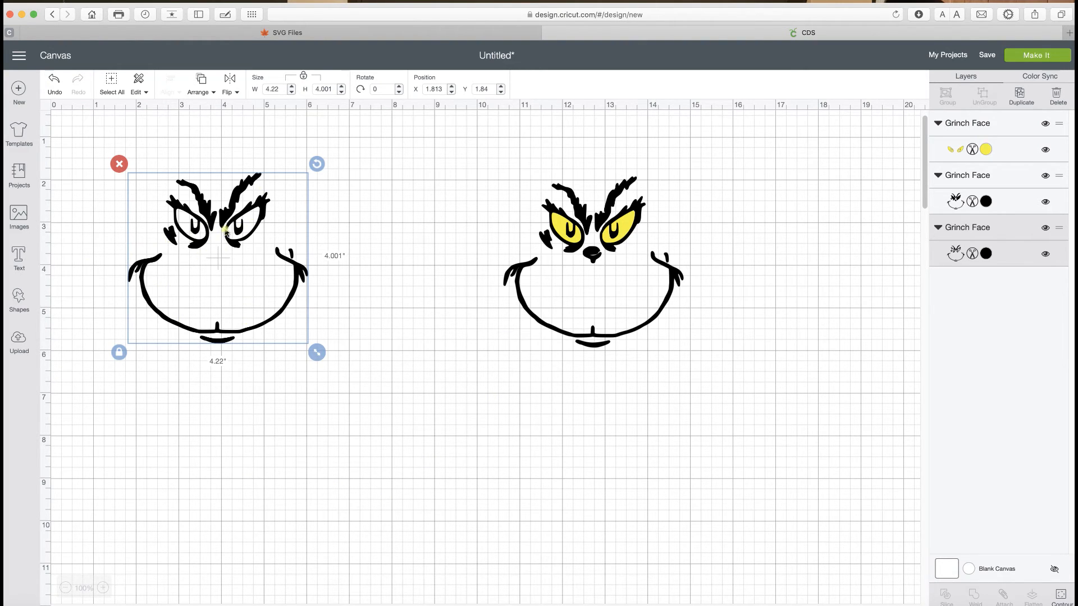
# Step: Turn the nose contour of the open-eyed face back on
pyautogui.click(1061, 597)
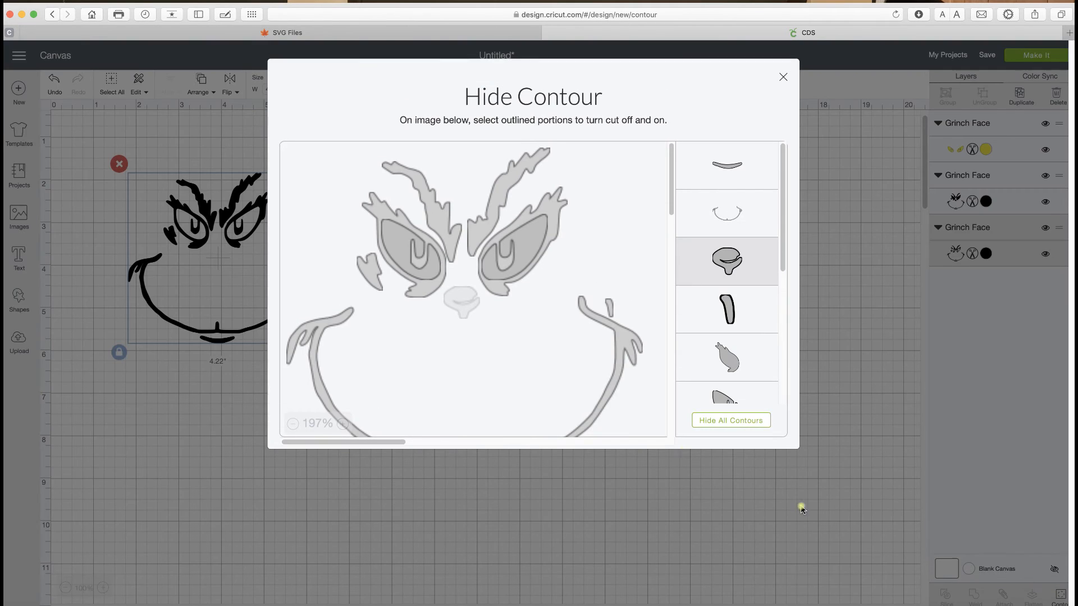
pyautogui.click(470, 305)
pyautogui.click(484, 487)
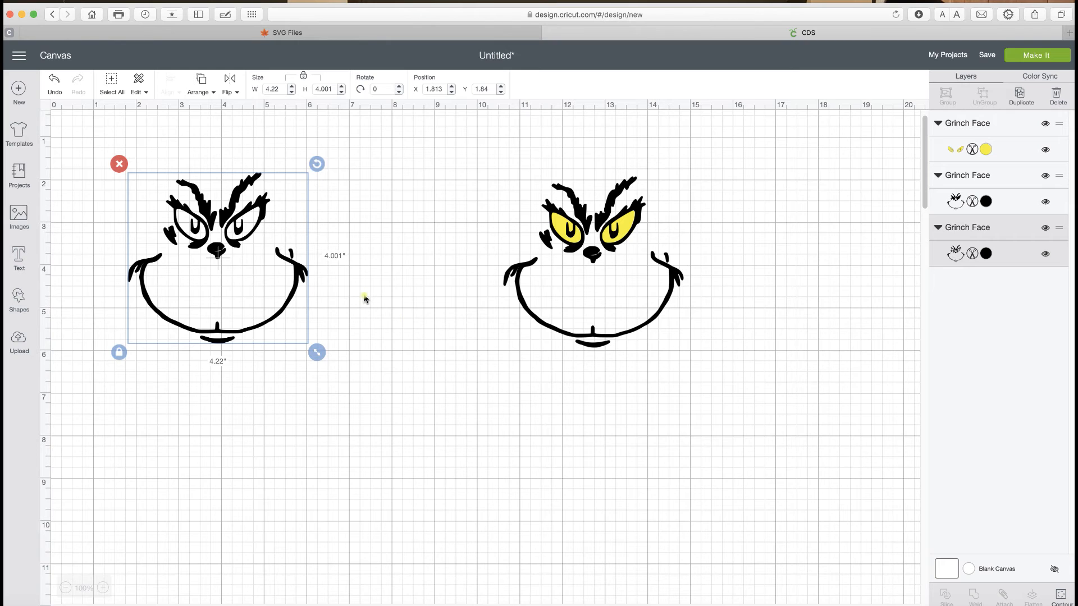
# Step: Duplicate the open-eyed face and place the copy between the two other faces, slightly lower
pyautogui.hscroll(1, 364, 298)
pyautogui.scroll(-1, 365, 298)
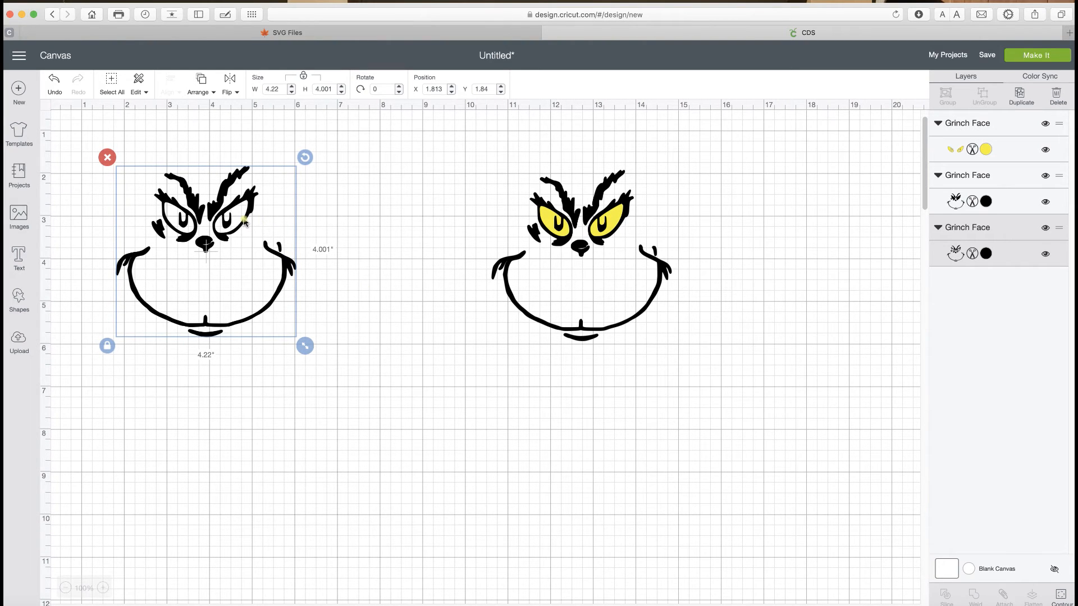
pyautogui.rightClick(248, 221)
pyautogui.click(286, 326)
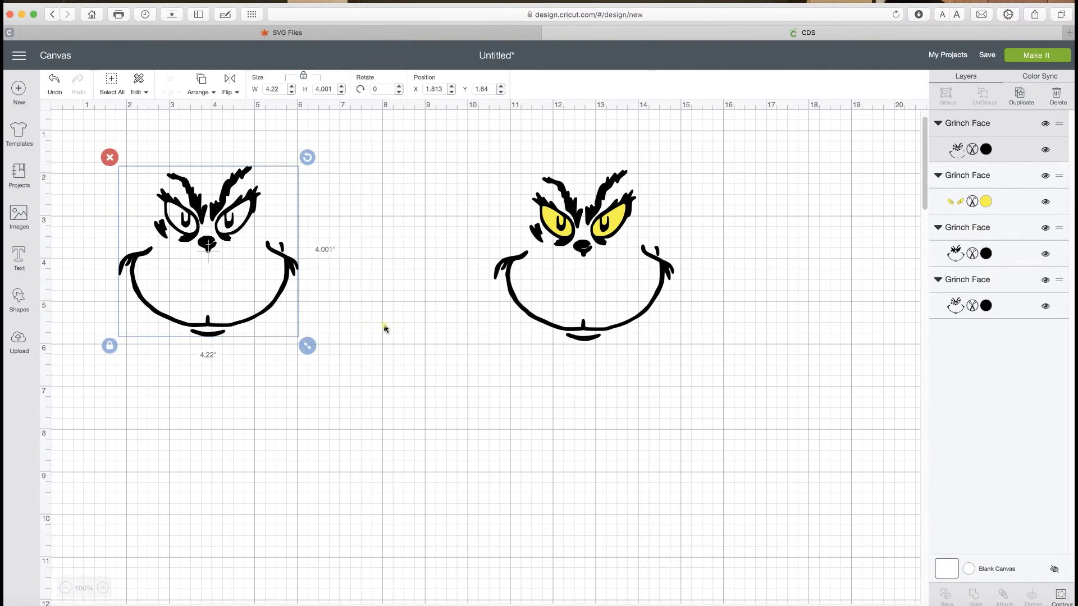
pyautogui.moveTo(282, 325); pyautogui.dragTo(421, 376)
# Step: Recolor the solid-eyed face beneath the yellow eyes to the project yellow
pyautogui.click(554, 230)
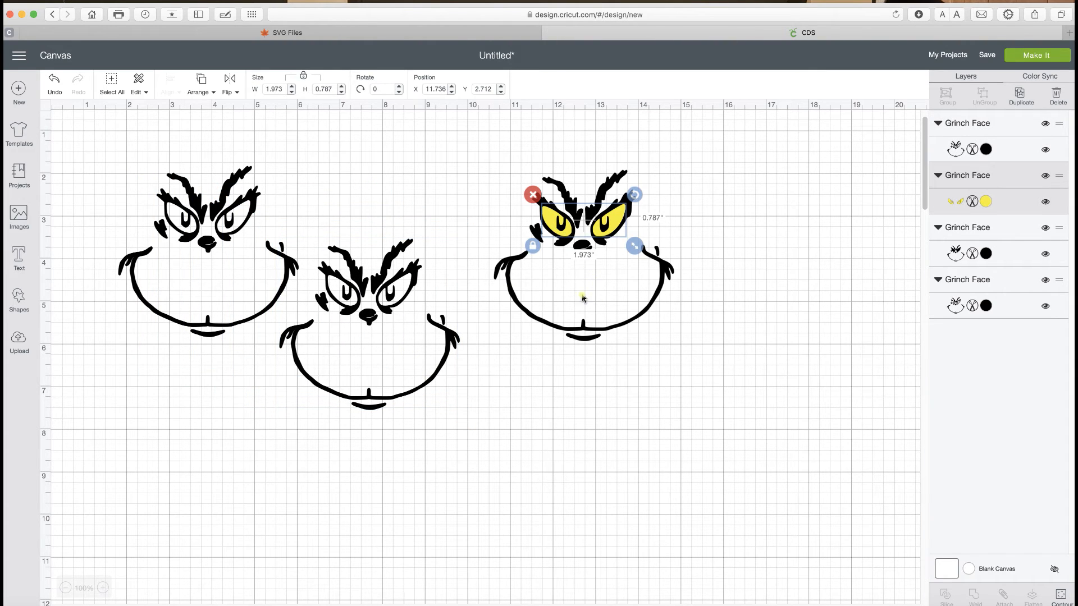
pyautogui.moveTo(509, 148); pyautogui.dragTo(669, 351)
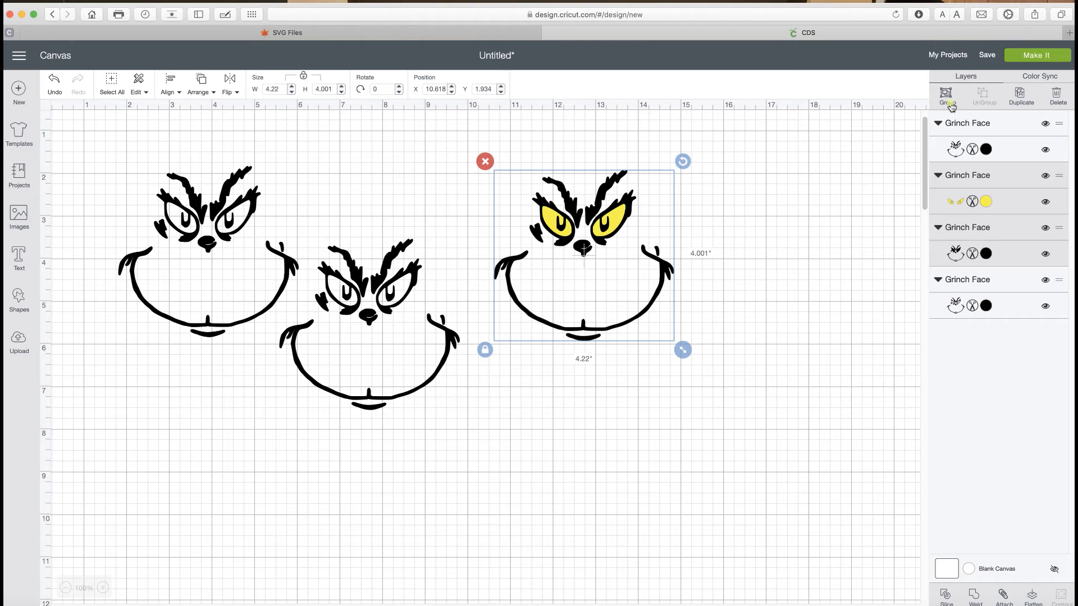
pyautogui.click(987, 254)
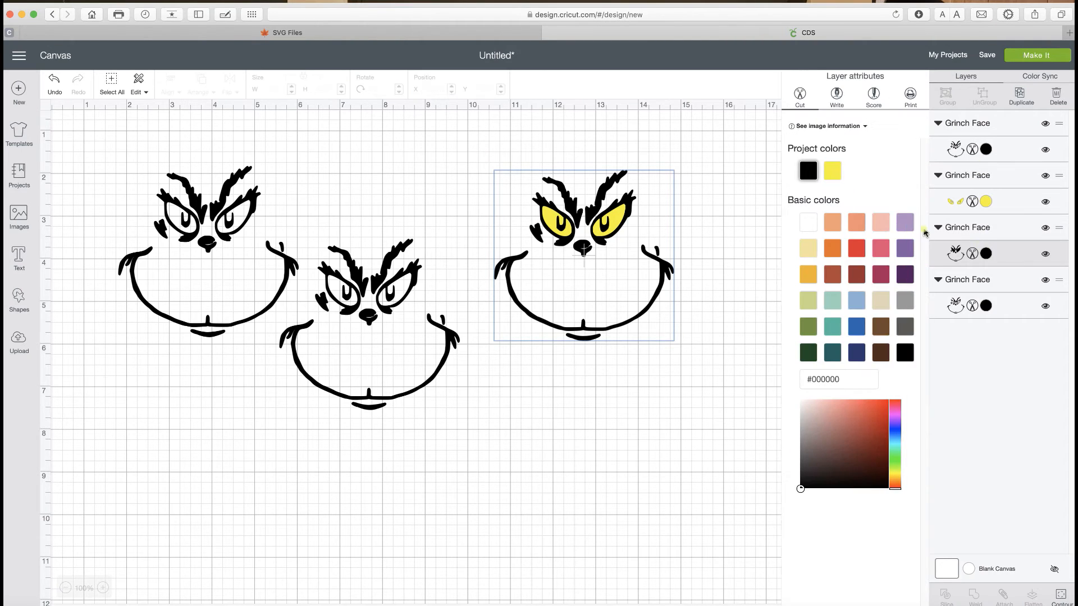
pyautogui.click(832, 171)
pyautogui.click(719, 248)
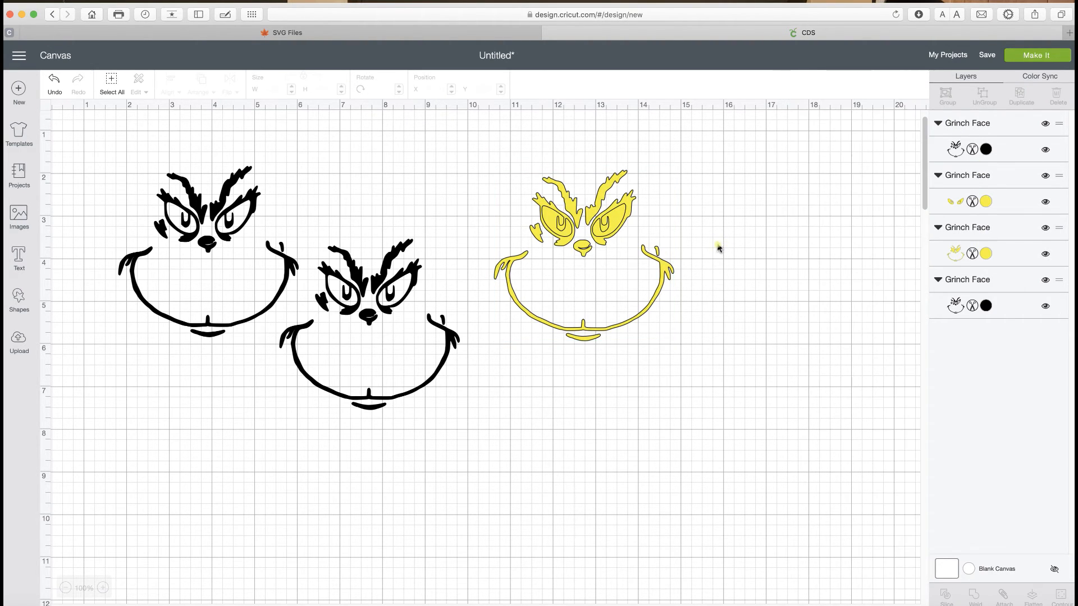
# Step: Try laying the open-eyed copy over the yellow face and eyes, and undo the last move
pyautogui.moveTo(536, 158); pyautogui.dragTo(703, 356)
pyautogui.moveTo(409, 290); pyautogui.dragTo(625, 223)
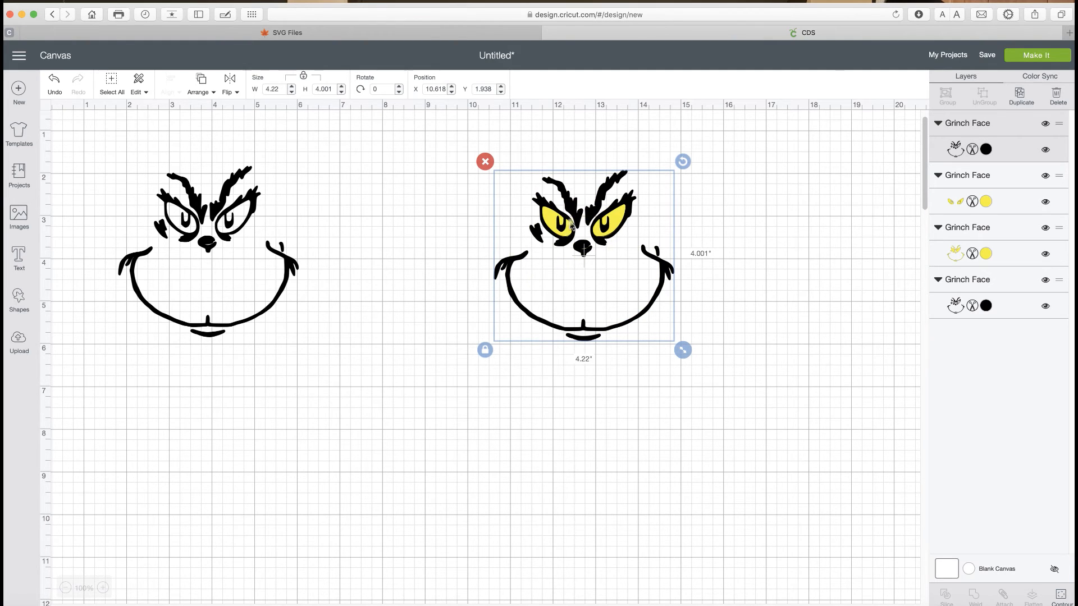
pyautogui.press('super+z')
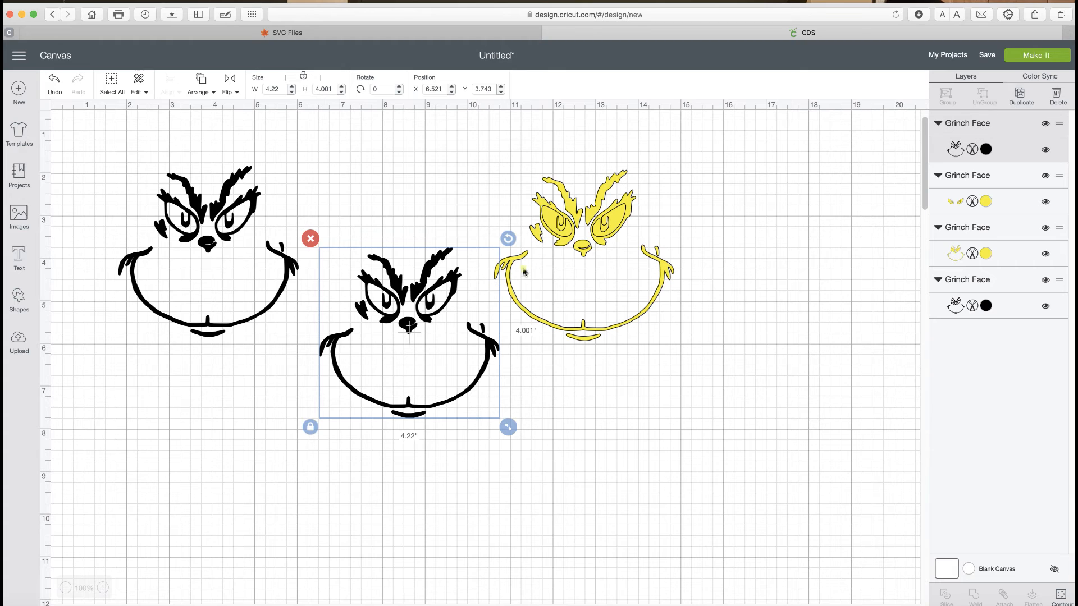
# Step: Pull the yellow face away from the separate yellow eyes and delete it
pyautogui.moveTo(597, 343); pyautogui.dragTo(698, 356)
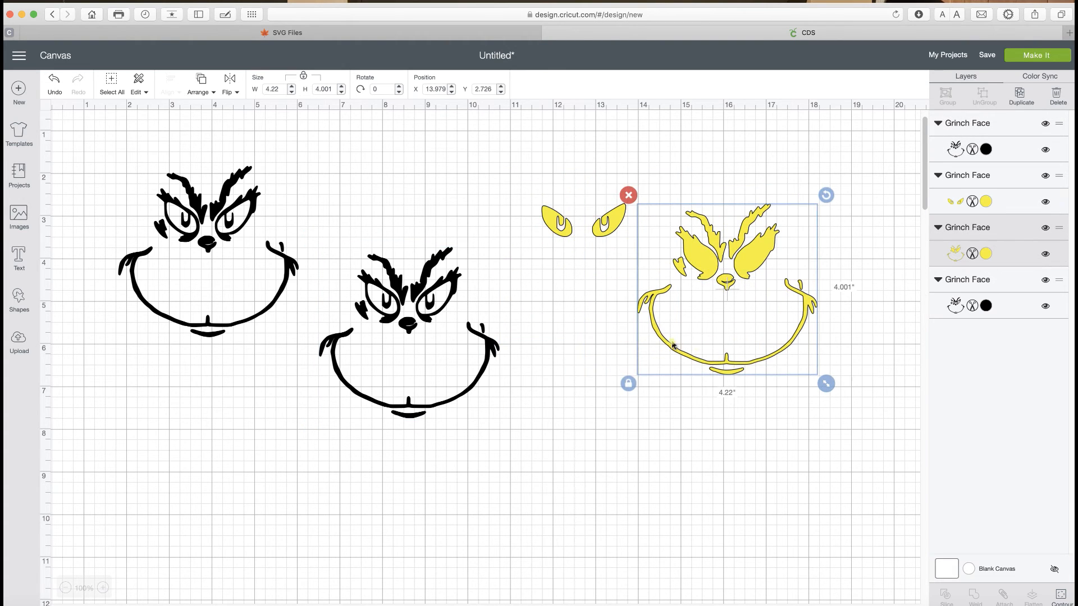
pyautogui.click(628, 196)
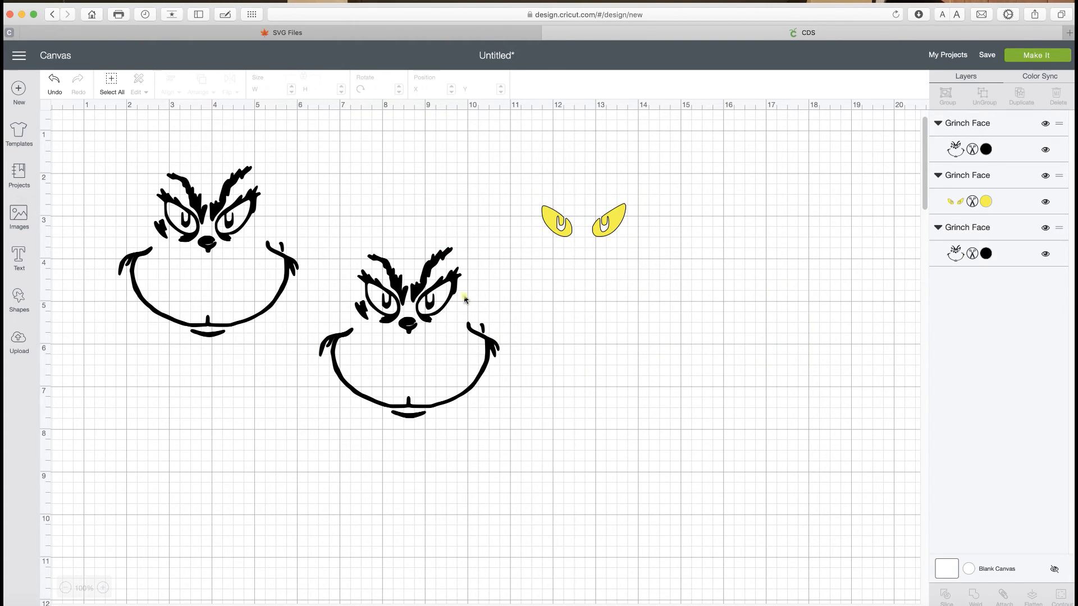
# Step: Hide the inner eye contours of the lower open-eyed copy to make its eyes solid
pyautogui.click(447, 299)
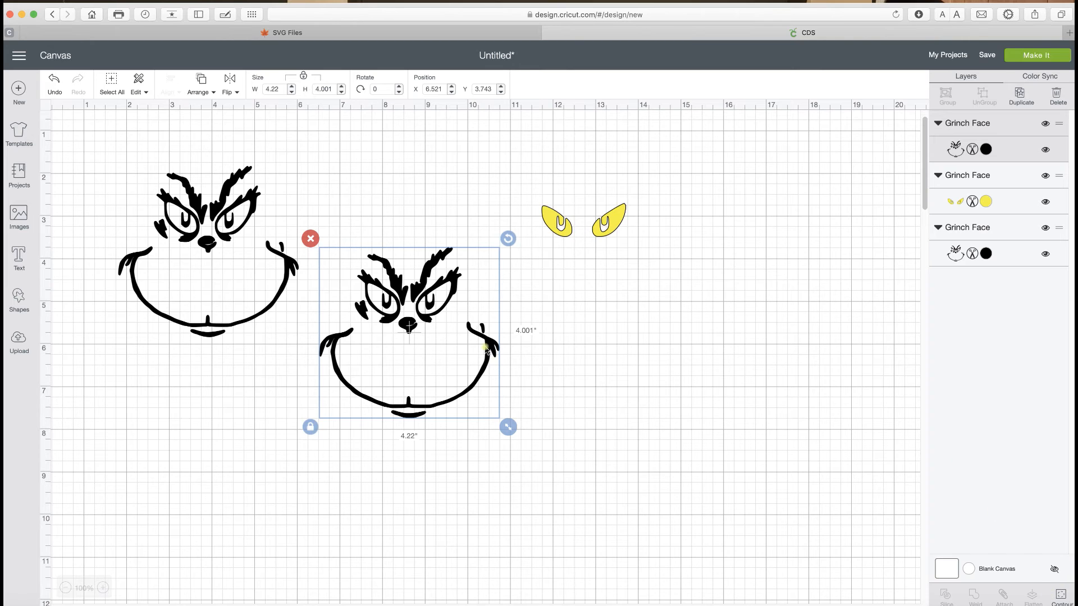
pyautogui.click(1061, 597)
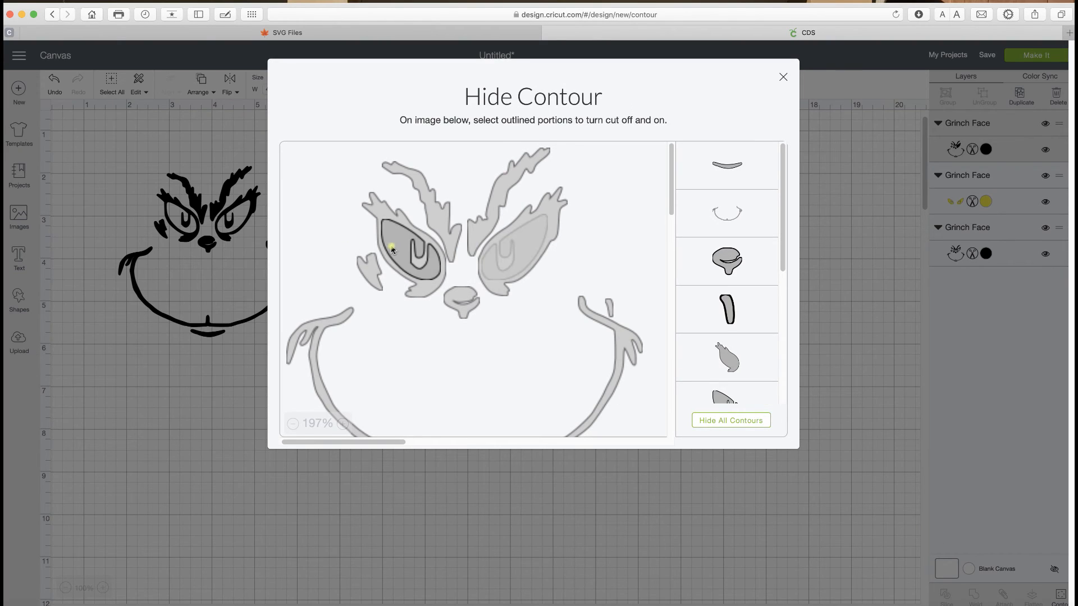
pyautogui.click(392, 249)
pyautogui.click(470, 526)
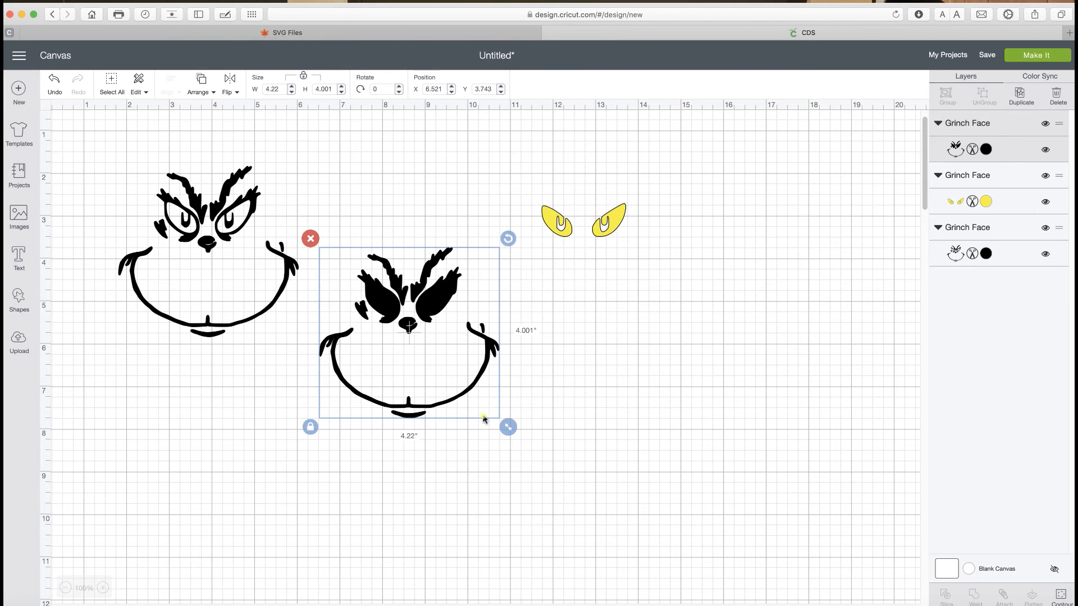
# Step: Bring the yellow eyes to the front and place them over the solid-eyed copy at about X 7.64, Y 4.48
pyautogui.moveTo(560, 231); pyautogui.dragTo(345, 203)
pyautogui.click(209, 92)
pyautogui.click(223, 161)
pyautogui.moveTo(361, 211); pyautogui.dragTo(421, 308)
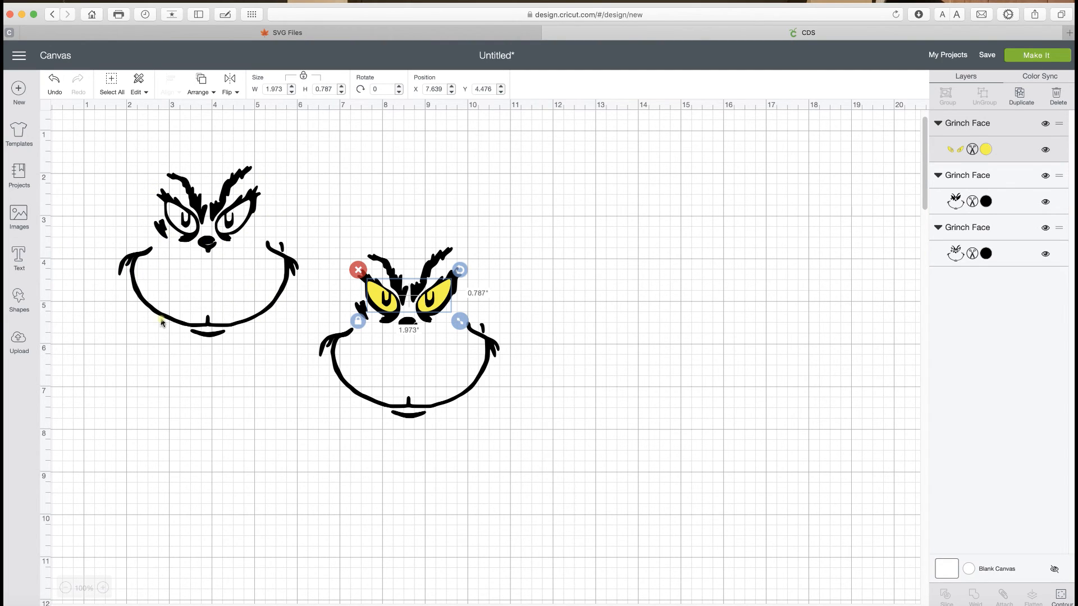
# Step: Hide both long eyebrow contours of the original open-eyed face
pyautogui.click(246, 225)
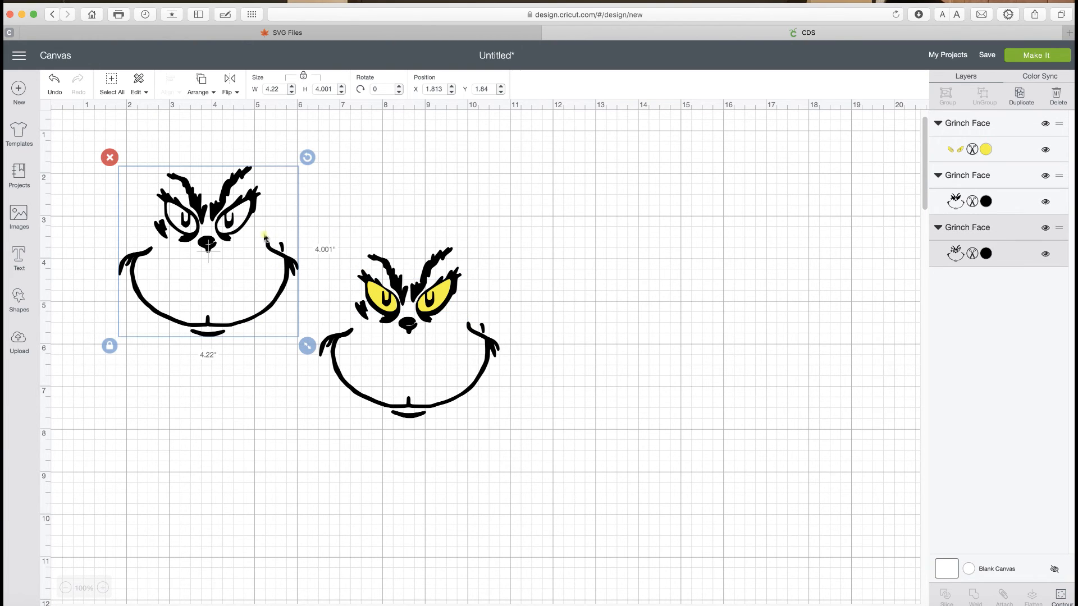
pyautogui.click(1060, 599)
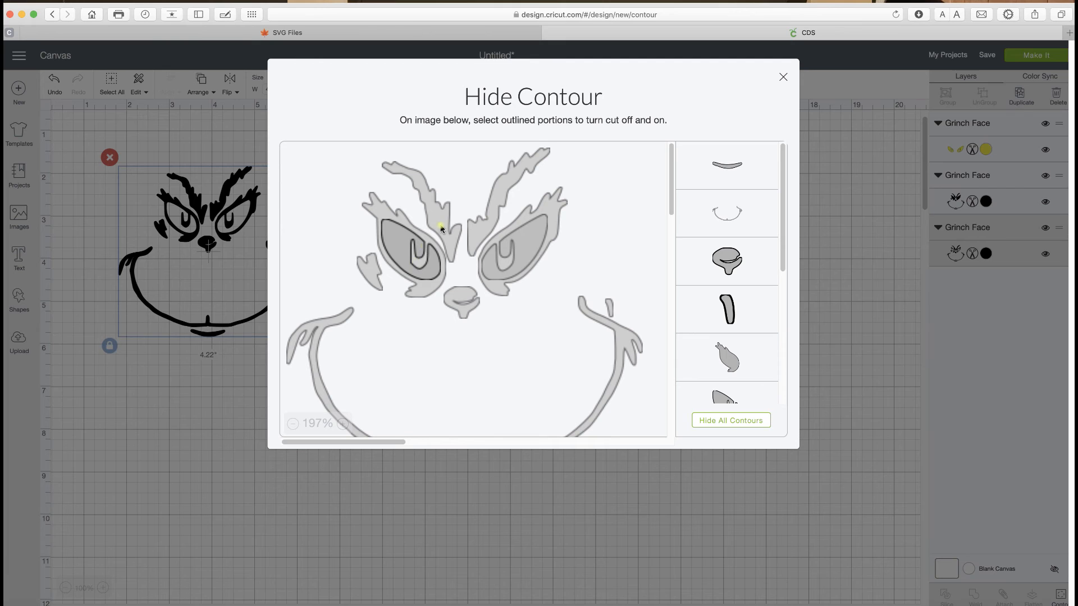
pyautogui.click(499, 203)
pyautogui.click(519, 241)
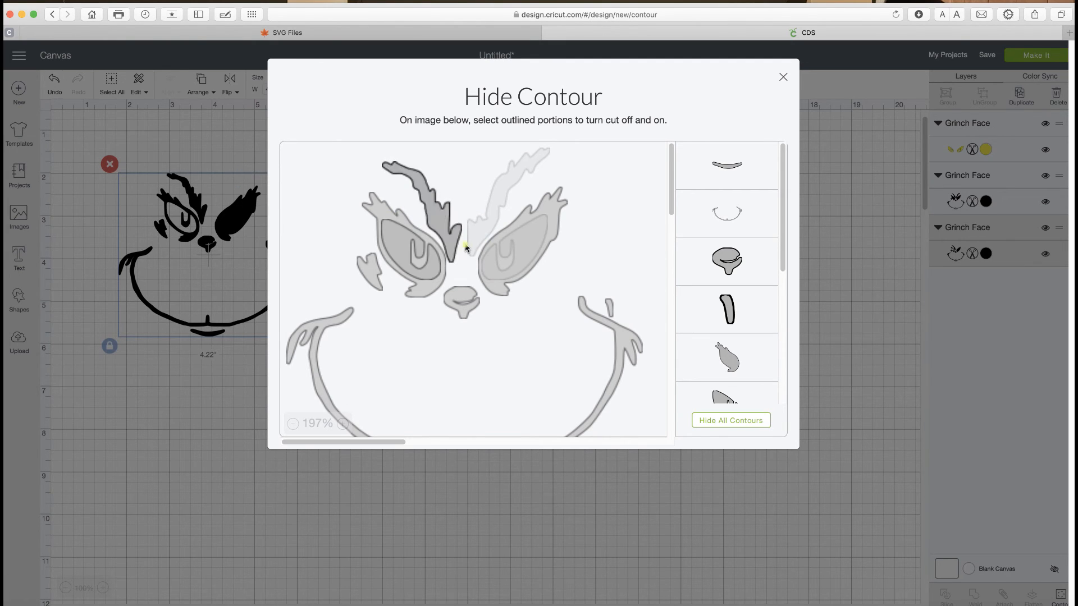
pyautogui.click(524, 248)
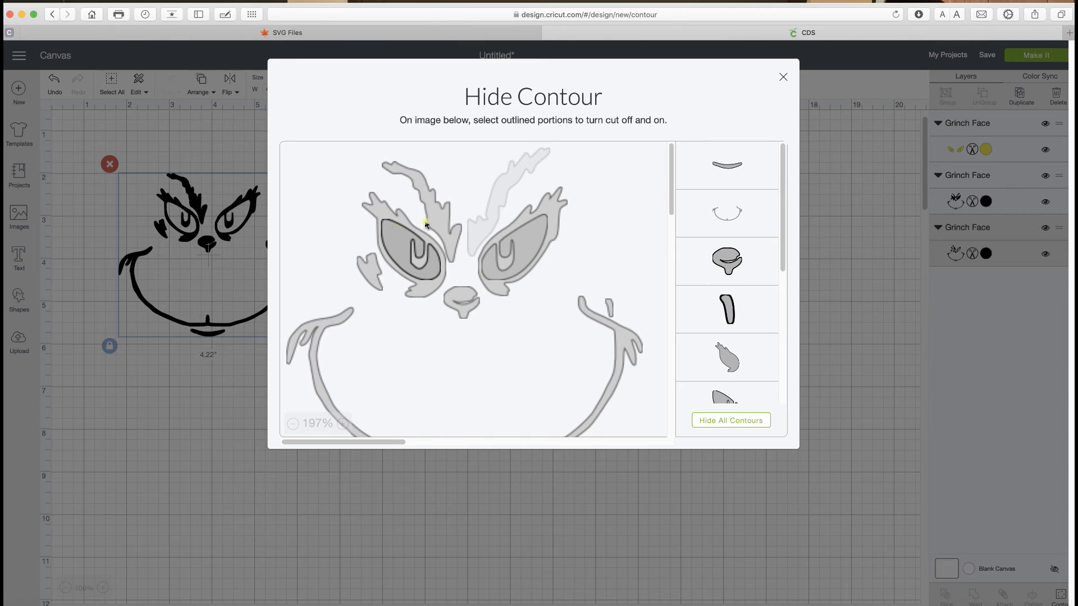
pyautogui.click(398, 218)
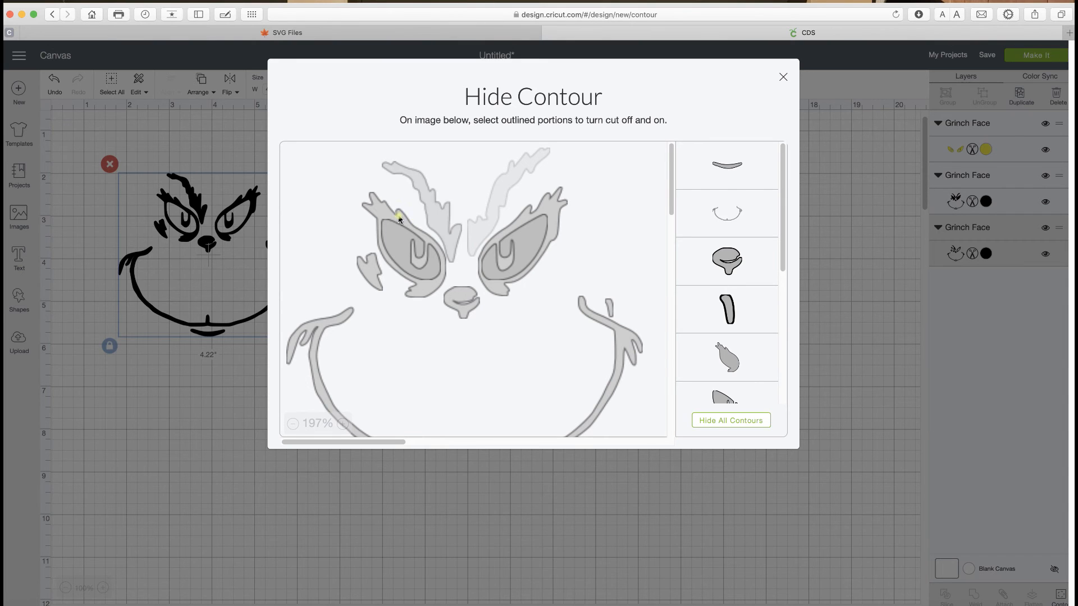
# Step: Hide the left eye surround, nose and large smile contours of the original face
pyautogui.click(423, 298)
pyautogui.click(467, 306)
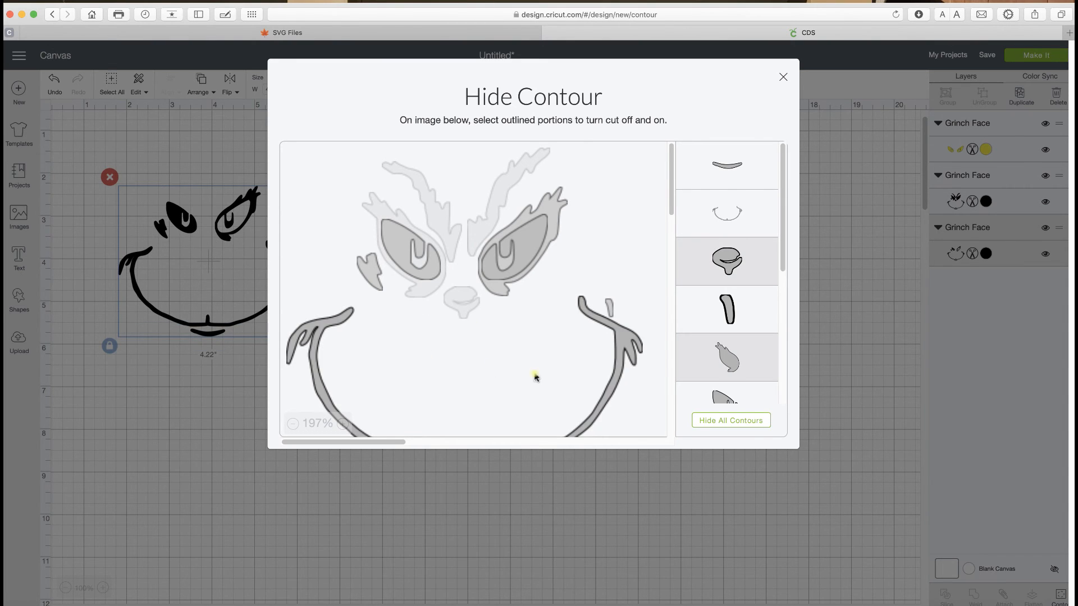
pyautogui.click(631, 349)
pyautogui.click(328, 326)
pyautogui.click(342, 320)
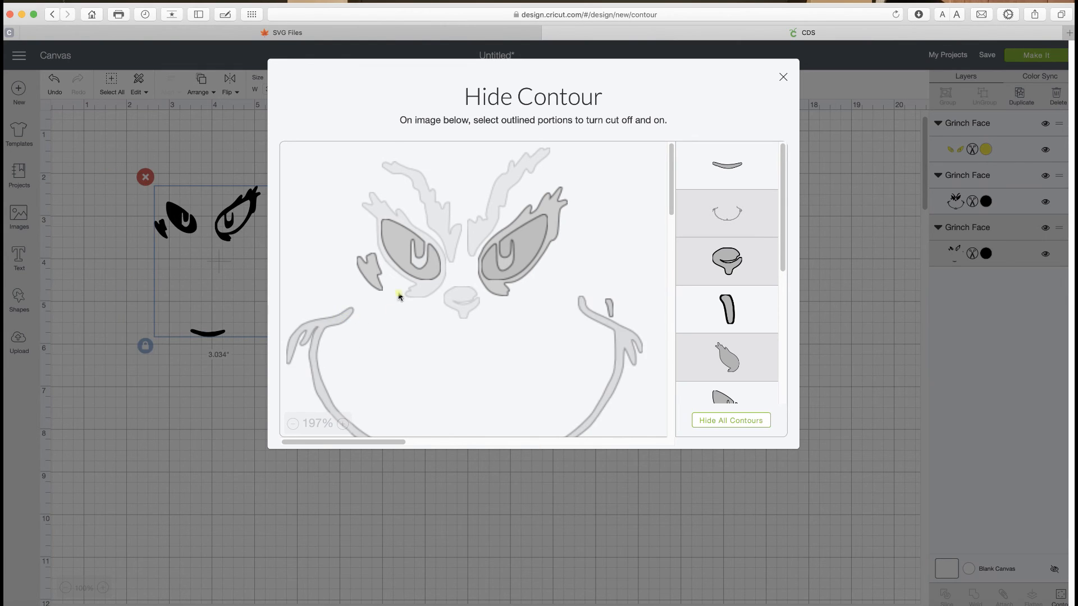
# Step: Hide the cheek tuft, small cheek mark, right eye surround and lower lip contours, keeping only the two inner eyes
pyautogui.click(374, 271)
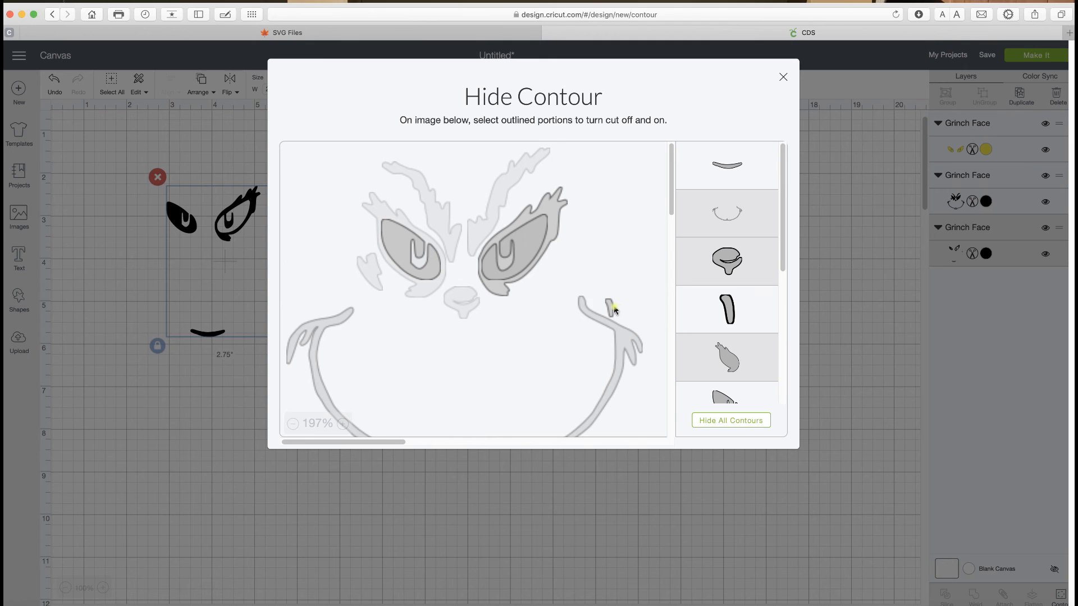
pyautogui.click(556, 203)
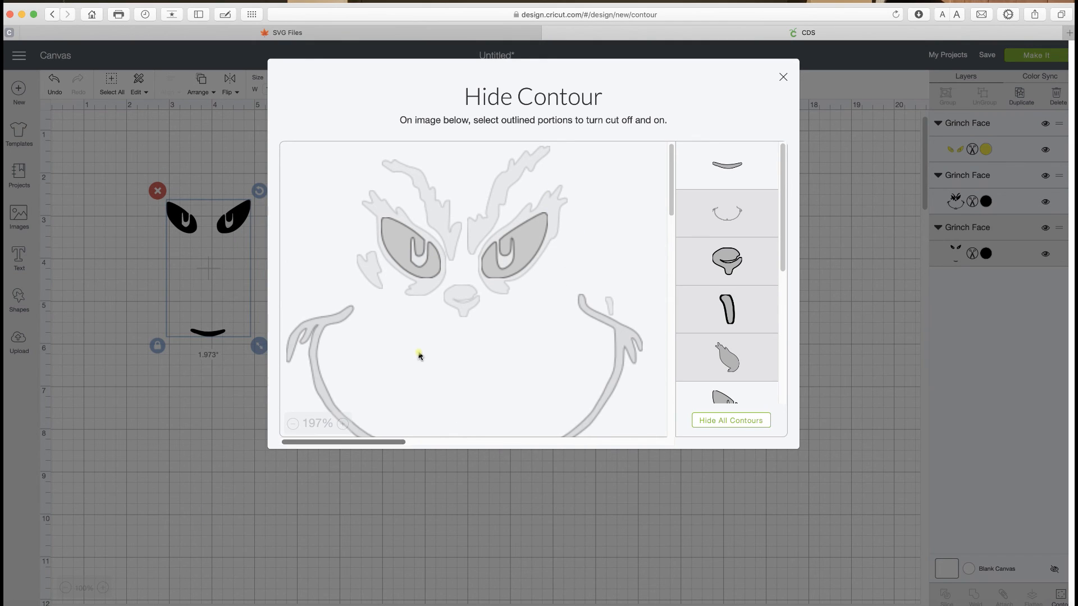
pyautogui.scroll(-5, 421, 356)
pyautogui.click(459, 299)
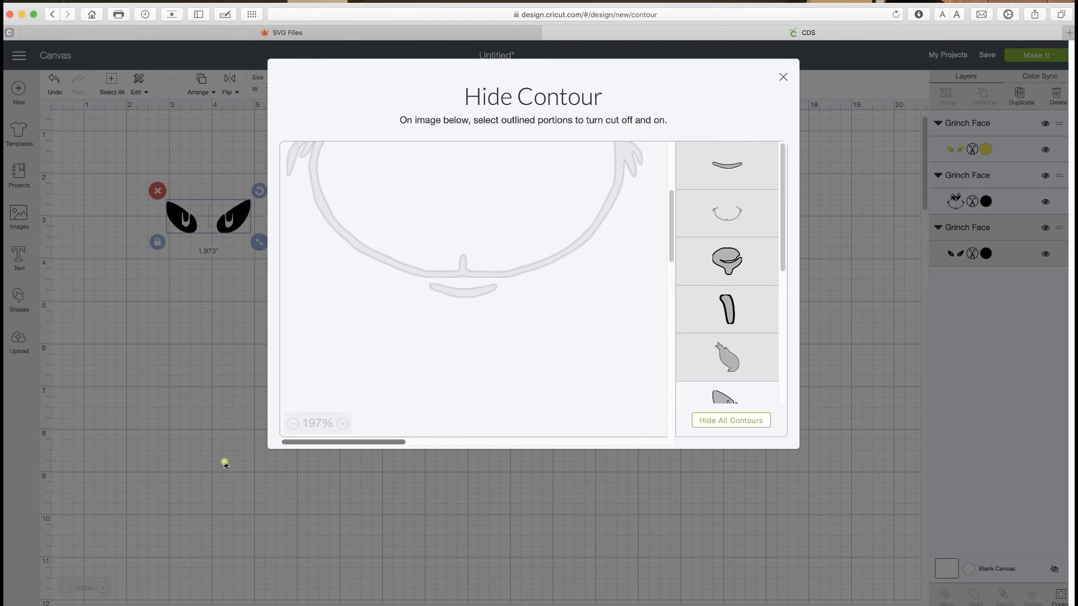
pyautogui.click(224, 464)
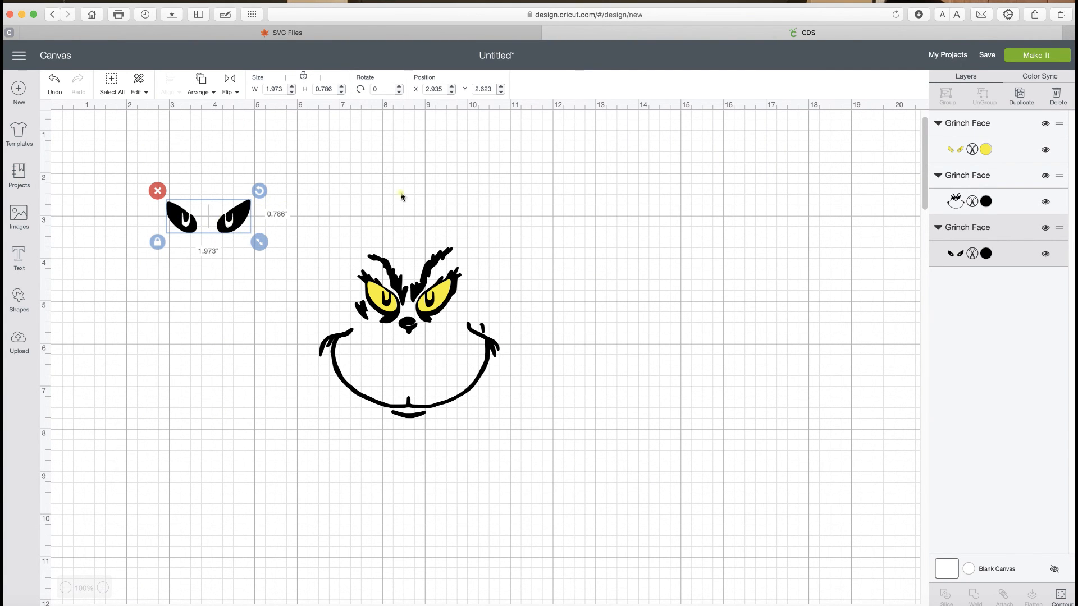
# Step: Recolor the isolated black eyes to the project yellow
pyautogui.click(986, 255)
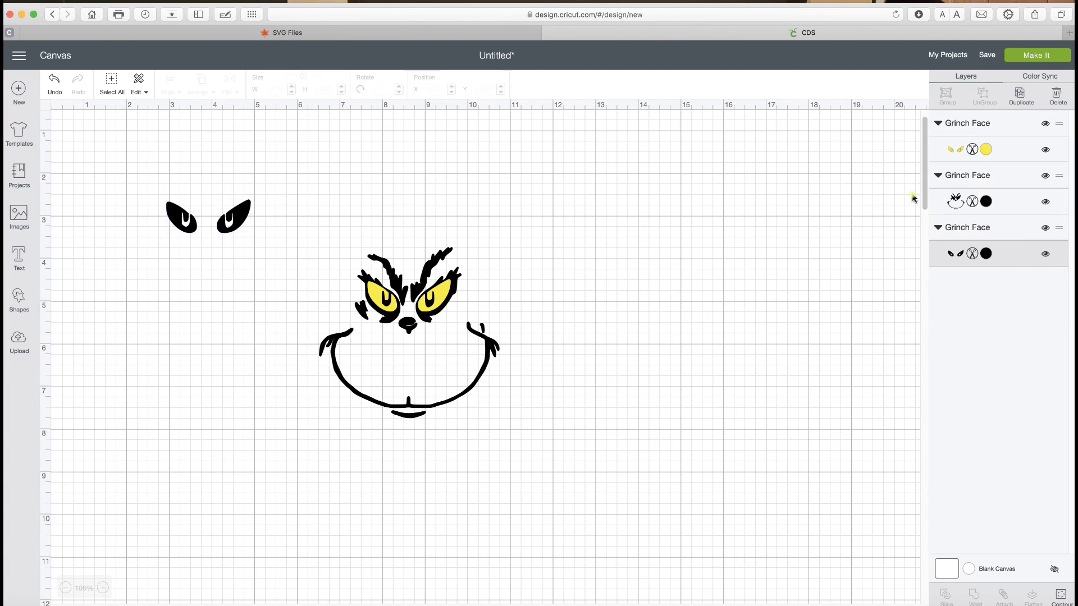
pyautogui.click(832, 170)
pyautogui.click(734, 265)
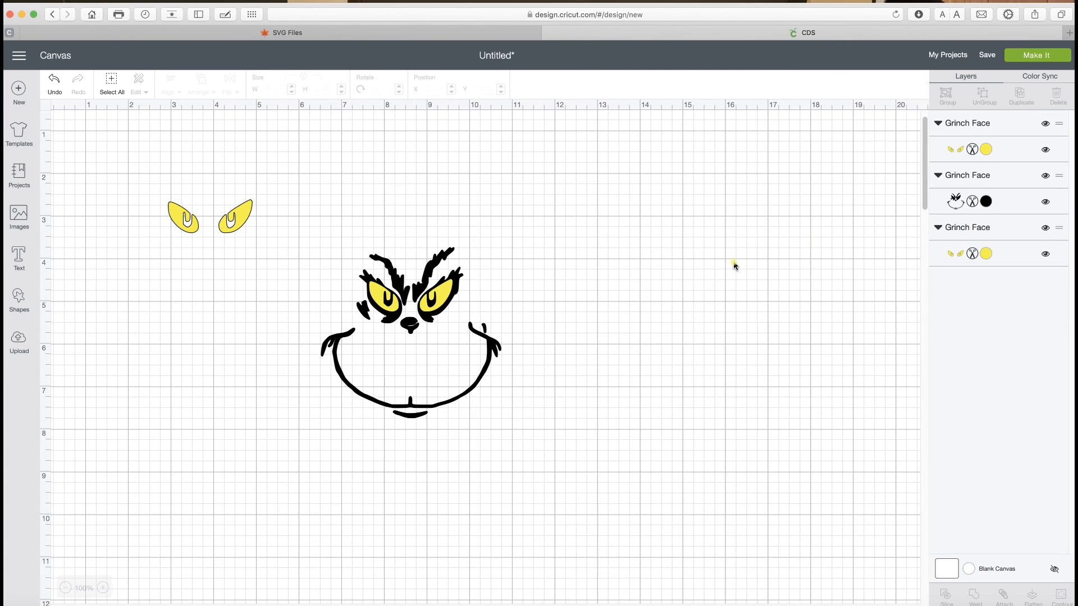